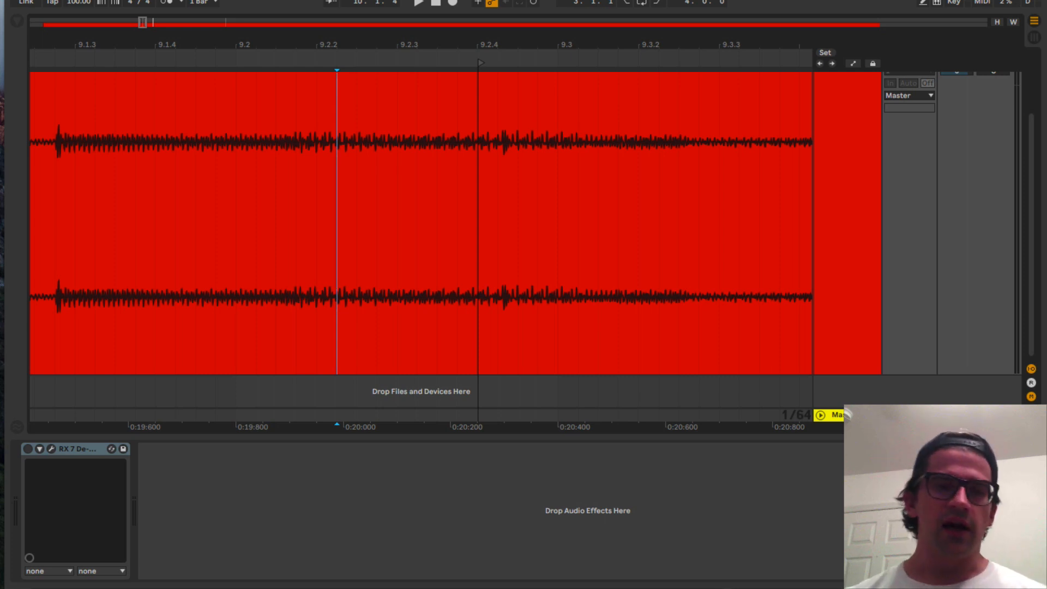
Play the track from 8.4.1 and again from 7.3.3 to listen across the unnamed locator near 0:20
scroll(456, 204, "down", 5)
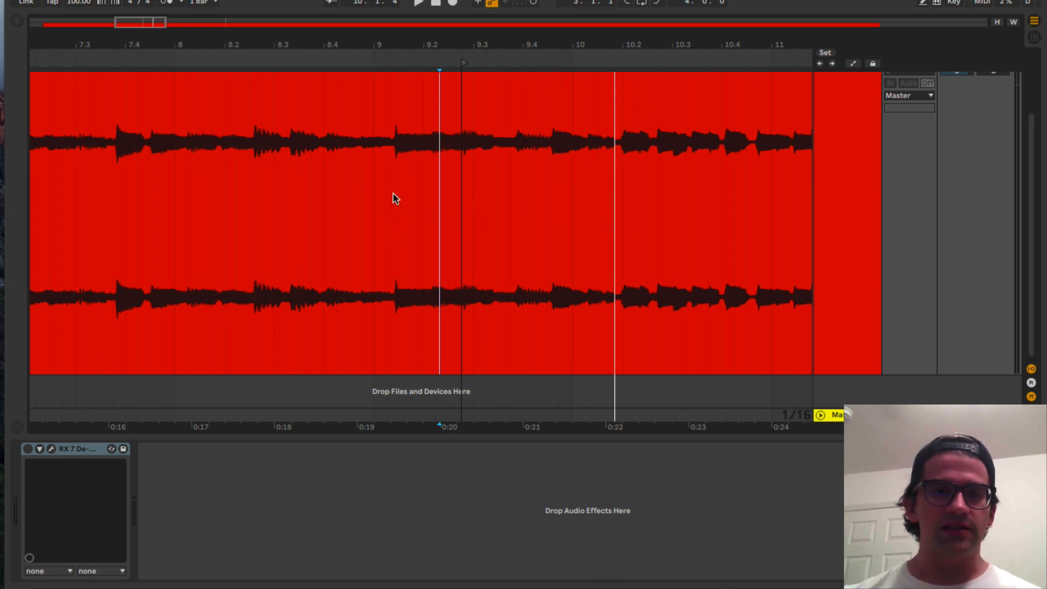
left_click(322, 187)
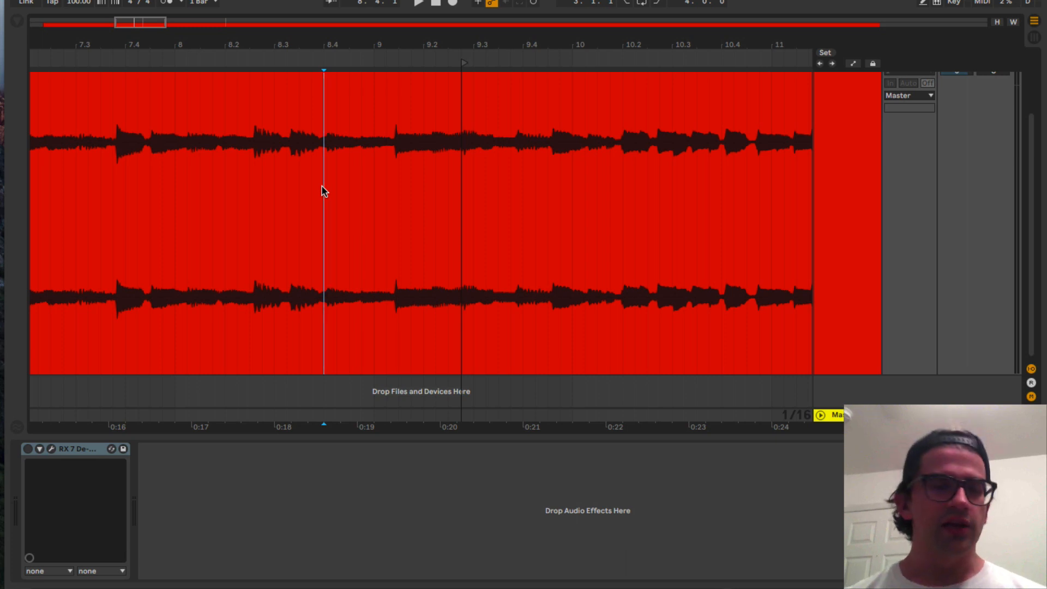
key("space")
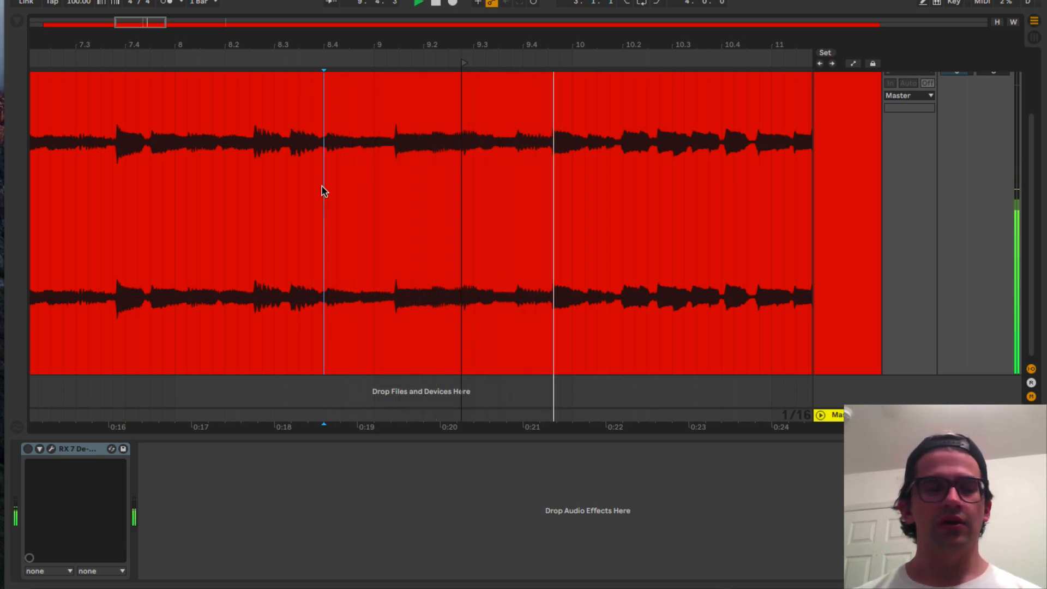
key("space")
left_click(101, 172)
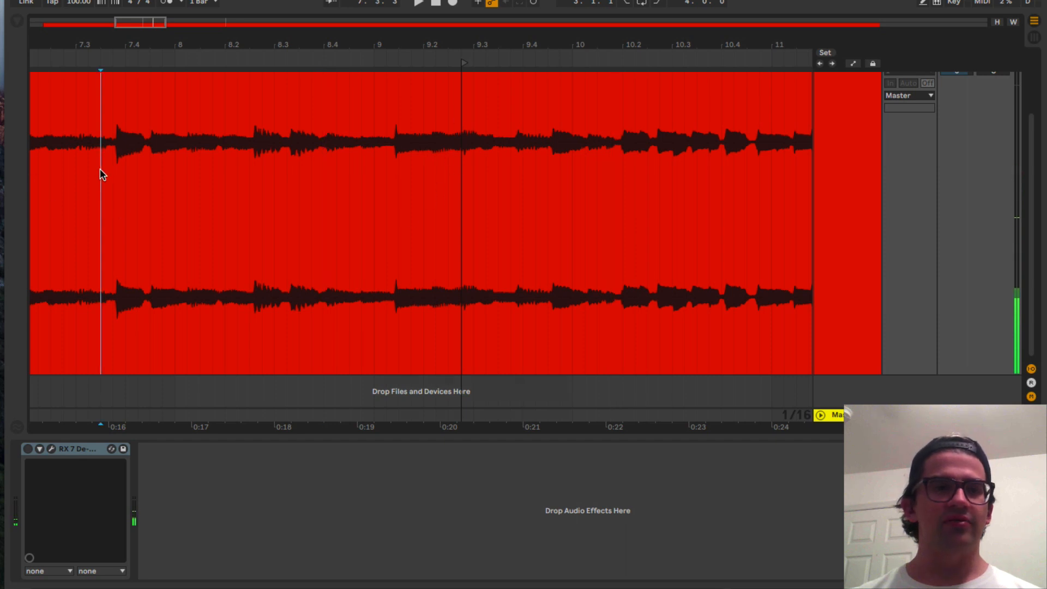
key("space")
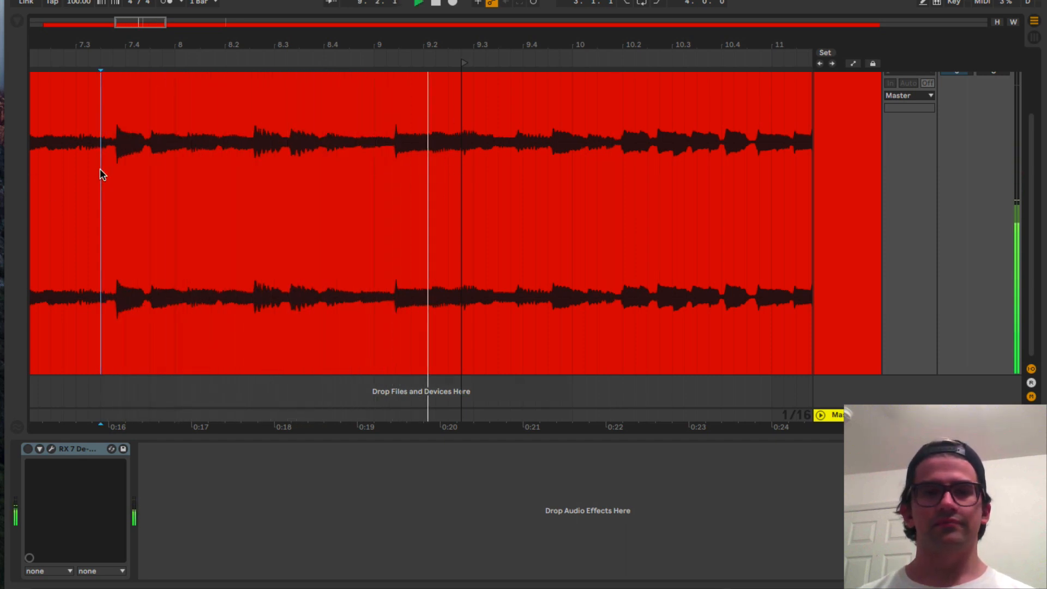
key("space")
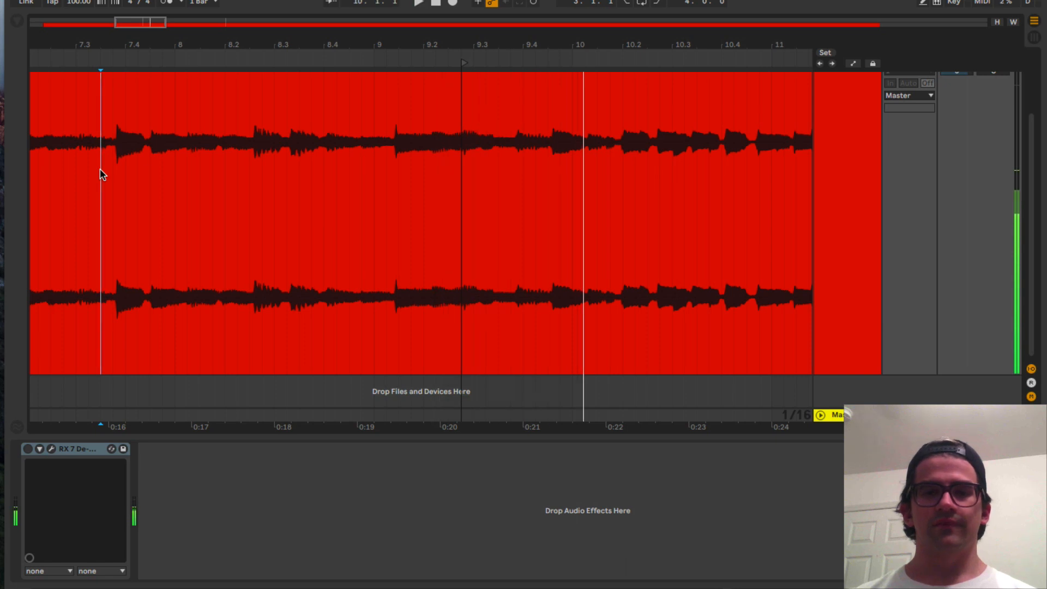
Examine the waveform closely at the unnamed locator near 0:20:251 for the glitch
scroll(458, 191, "up", 10)
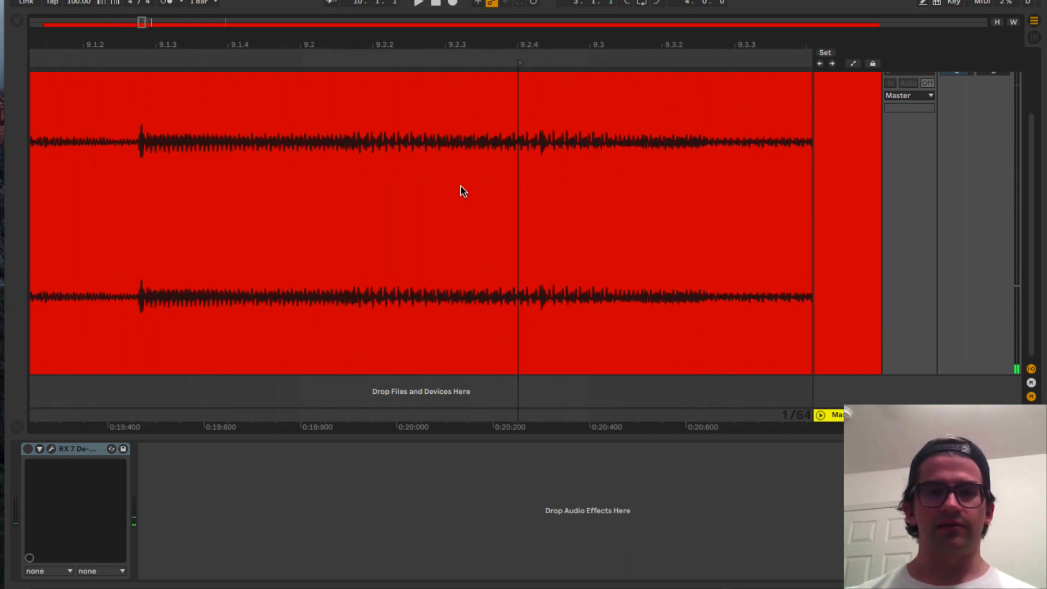
scroll(621, 205, "up", 10)
scroll(453, 194, "down", 5)
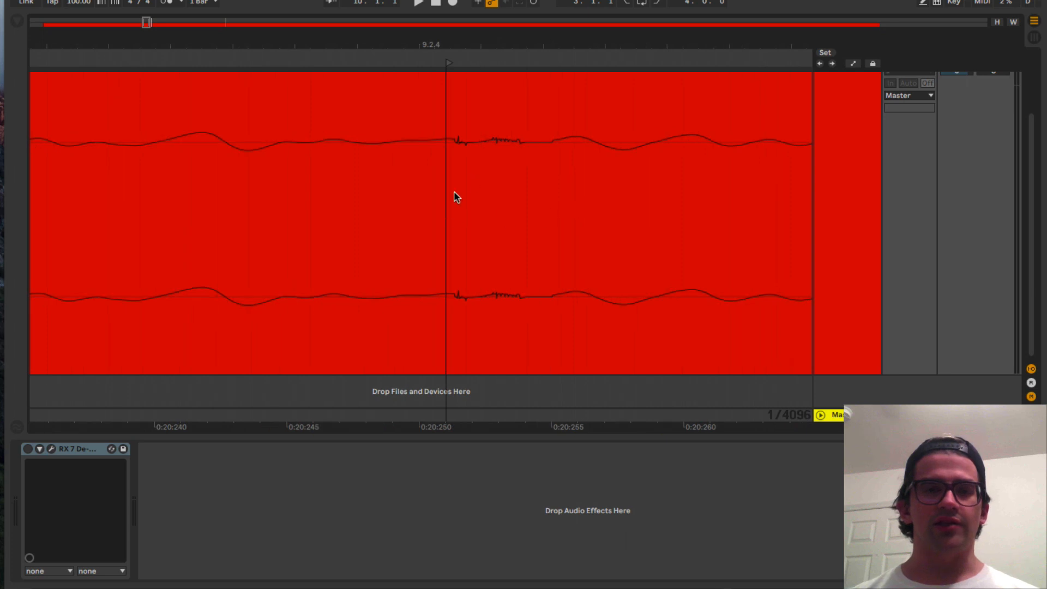
scroll(452, 170, "up", 6)
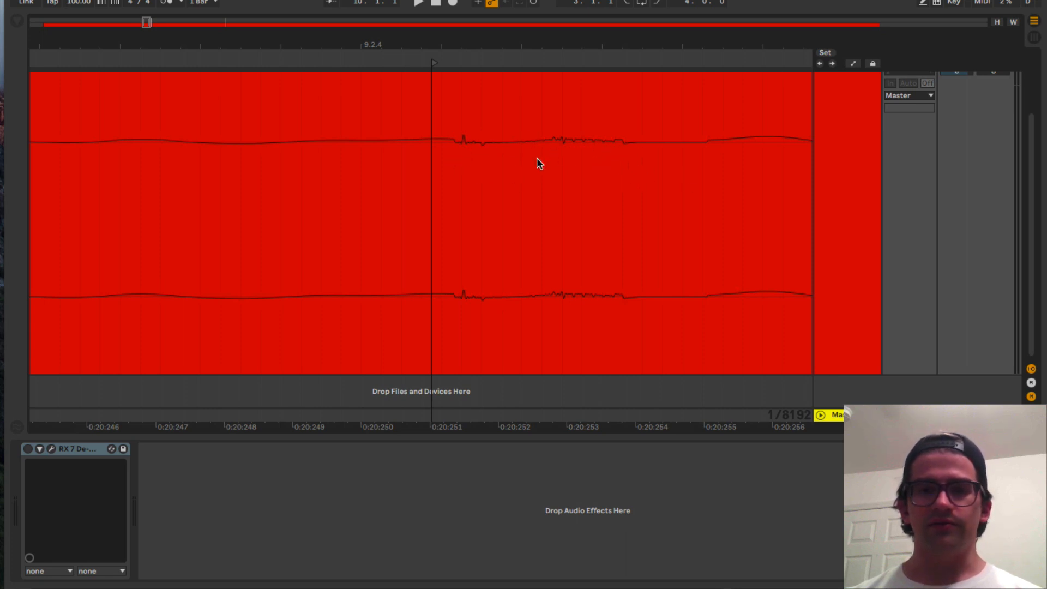
scroll(545, 161, "down", 2)
scroll(626, 169, "up", 2)
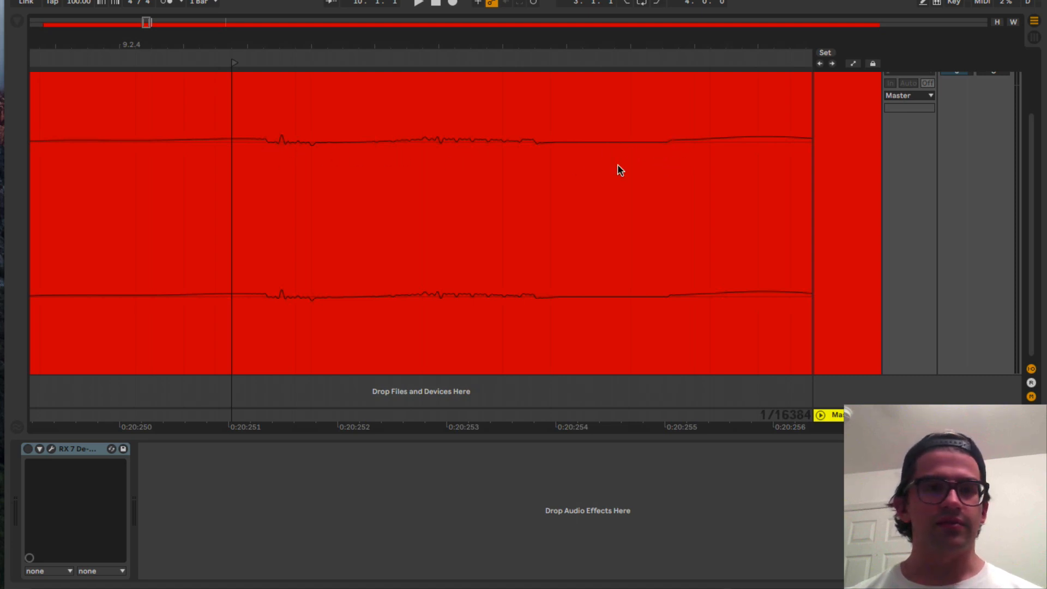
Inspect the waveform at locator 1 and play the audio through it from 15.3.1
scroll(360, 197, "down", 15)
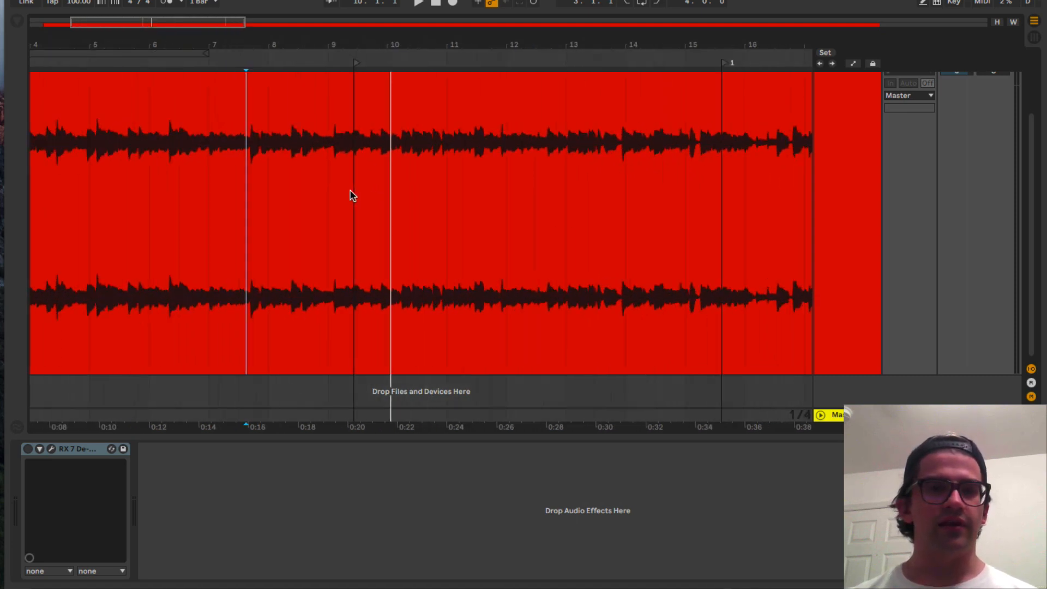
scroll(352, 195, "up", 5)
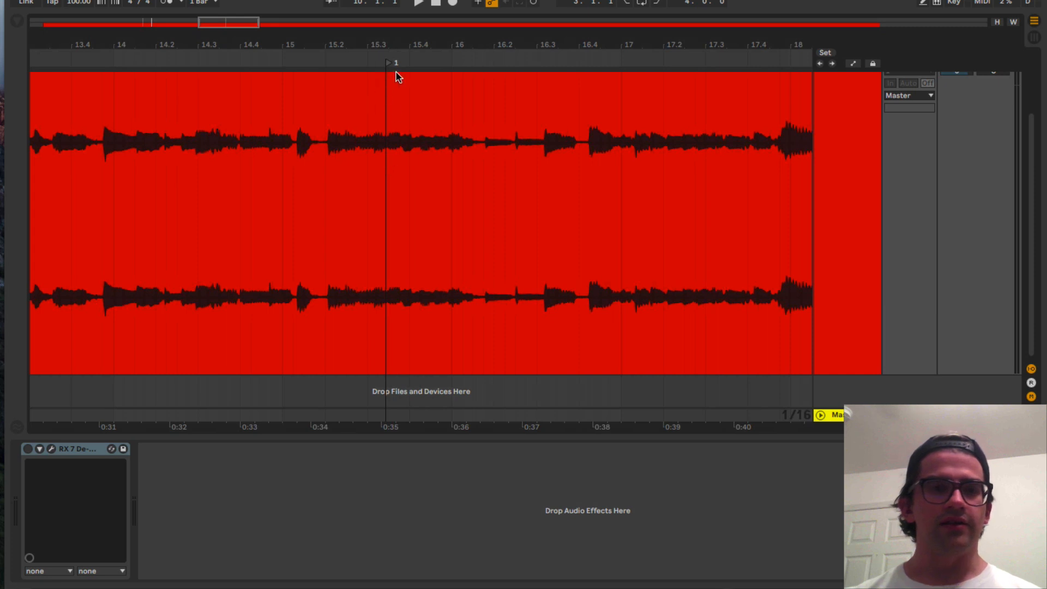
scroll(386, 196, "up", 10)
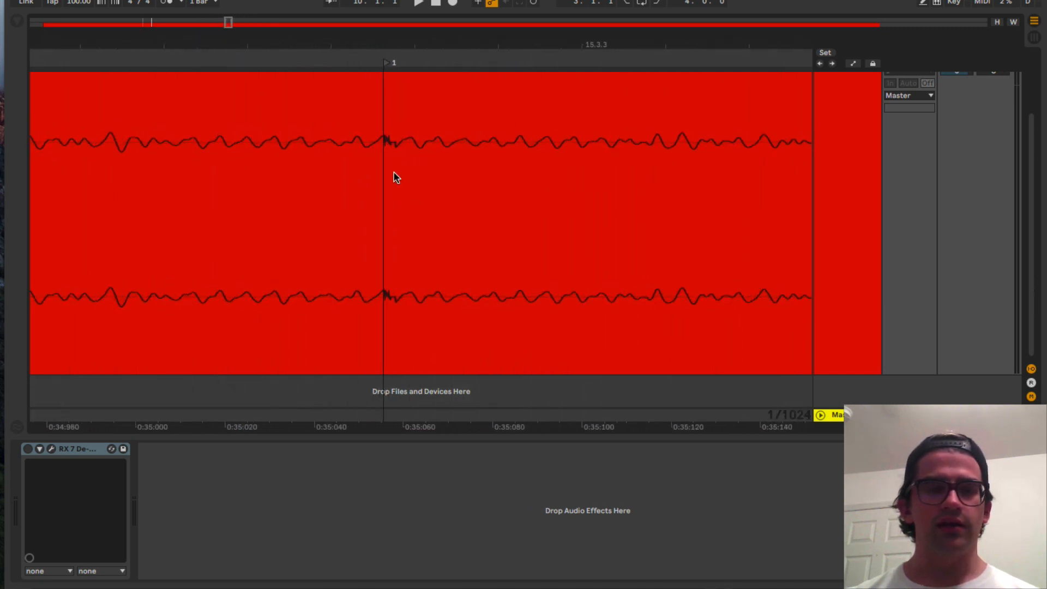
scroll(396, 177, "up", 4)
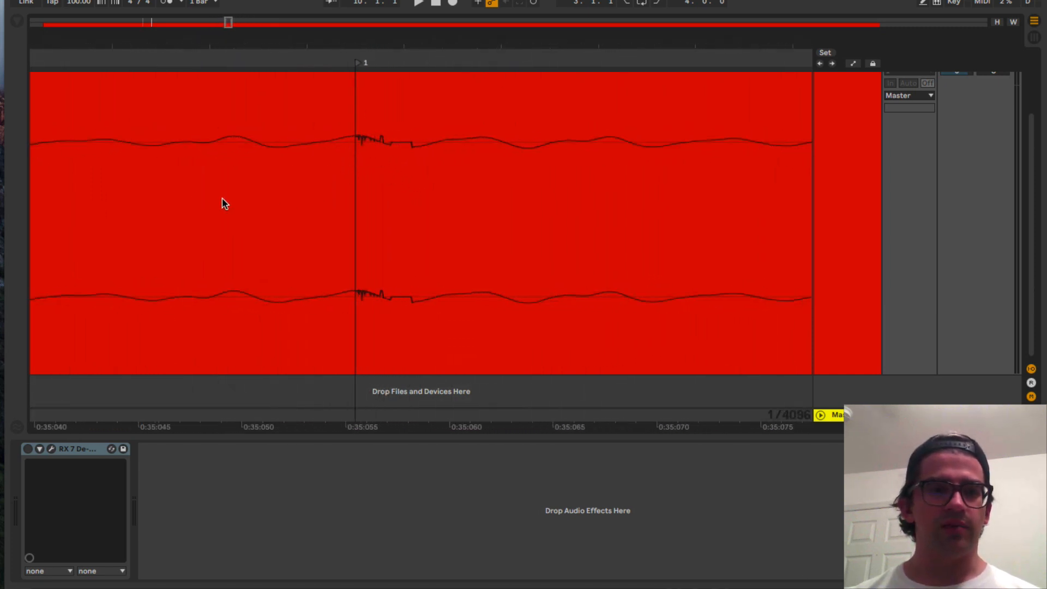
scroll(223, 204, "down", 5)
left_click(123, 191)
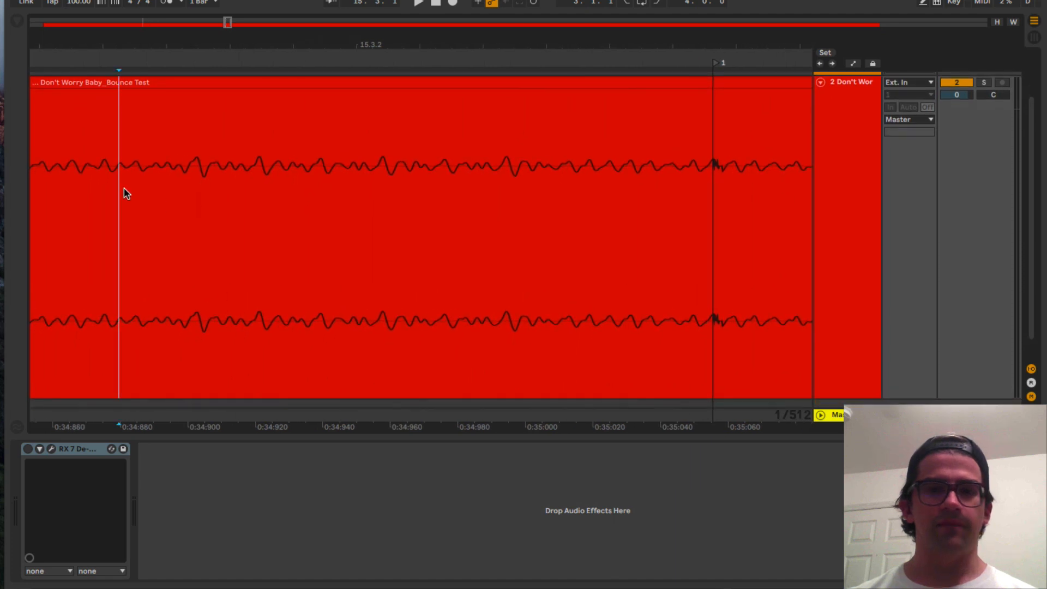
key("space")
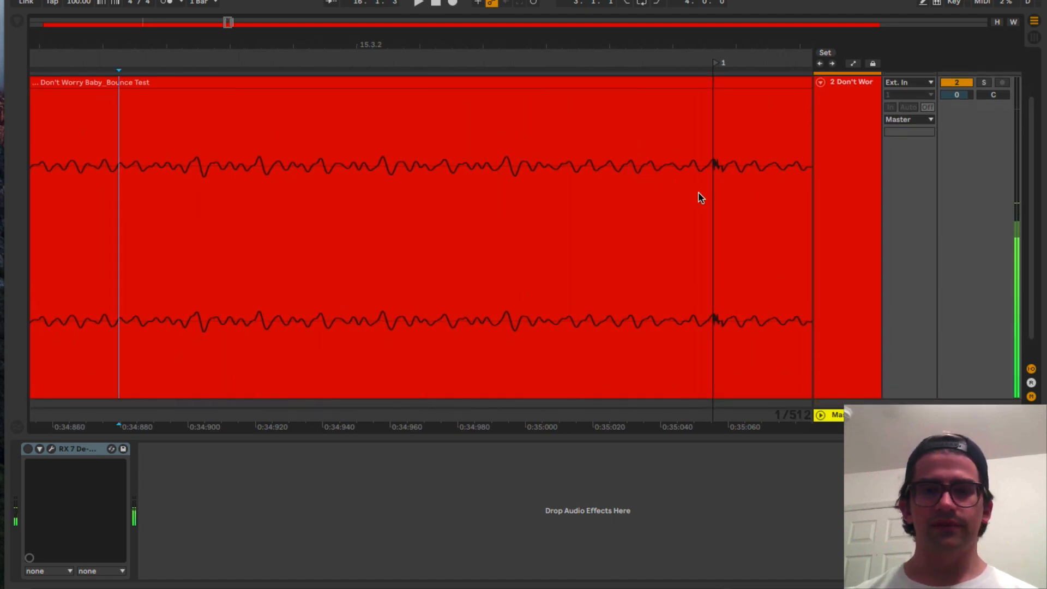
Split out and delete the glitched section of about 3 ms starting at locator 1 in the Bounce Test clip
scroll(488, 196, "down", 8)
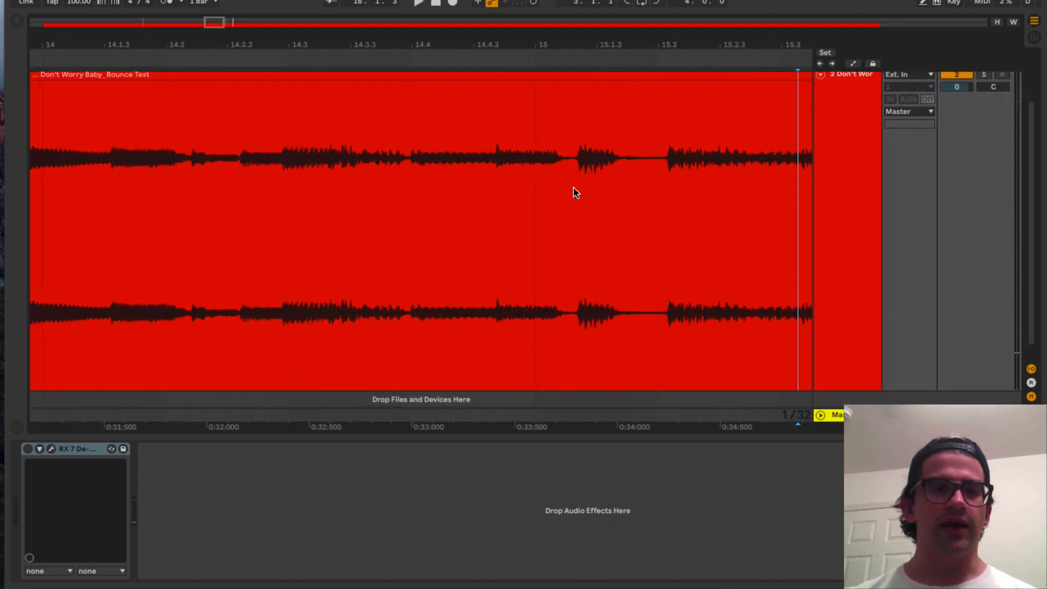
scroll(572, 192, "right", 5)
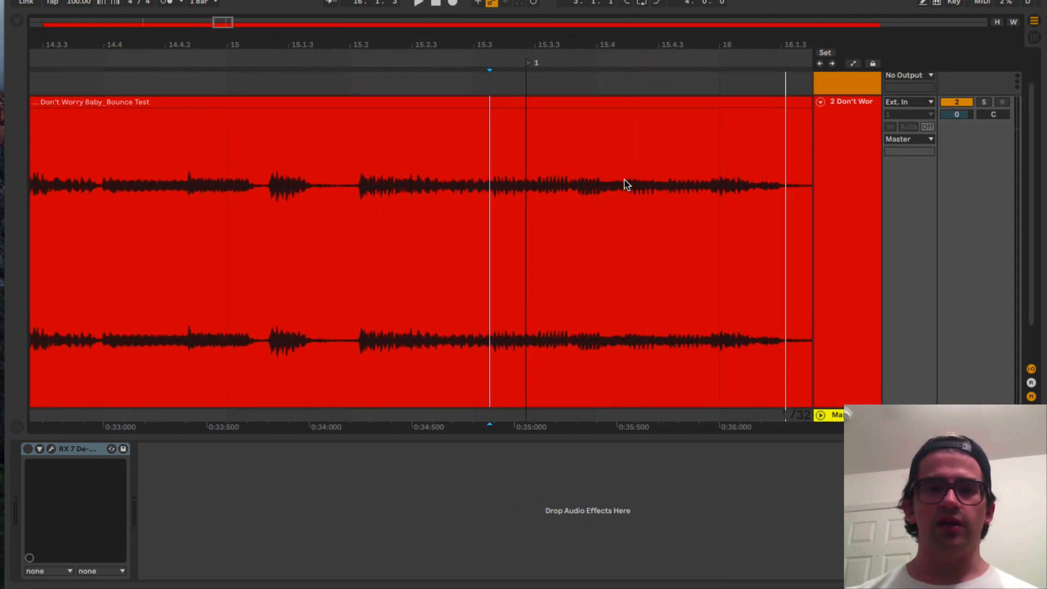
scroll(515, 185, "up", 3)
scroll(517, 185, "up", 3)
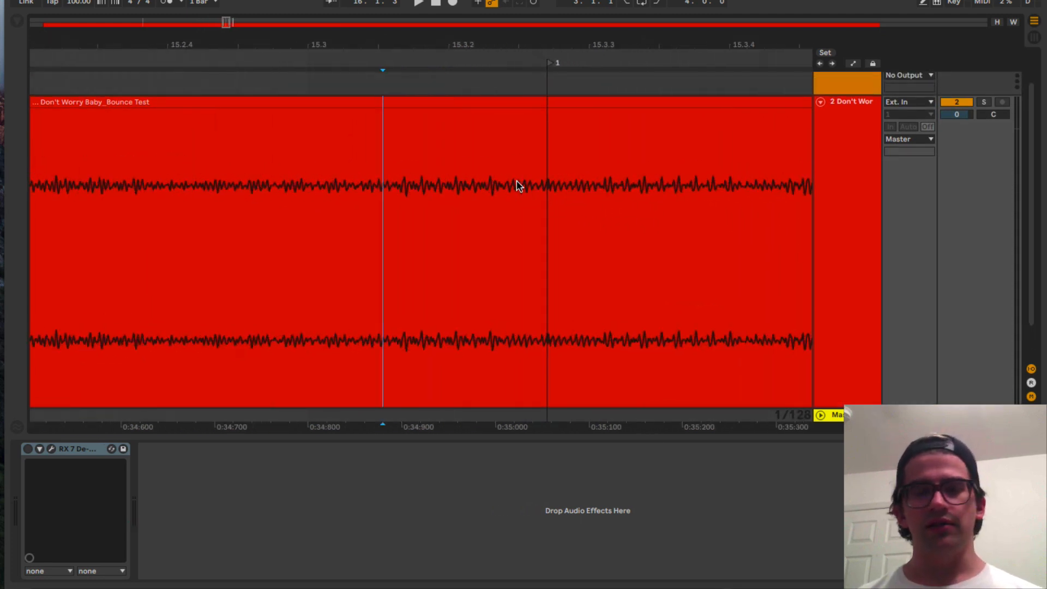
scroll(559, 203, "up", 4)
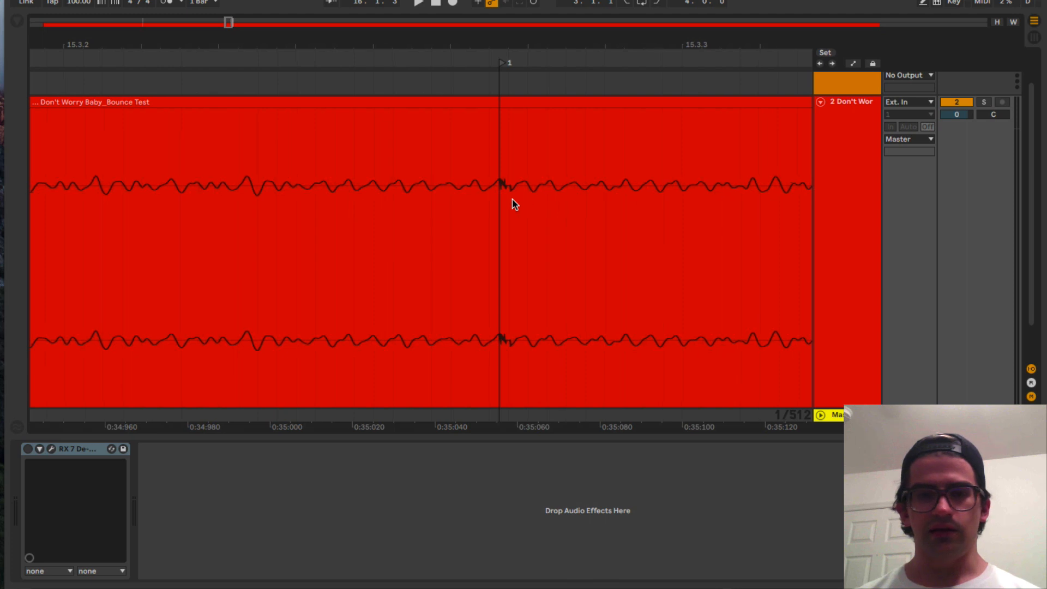
scroll(496, 210, "up", 4)
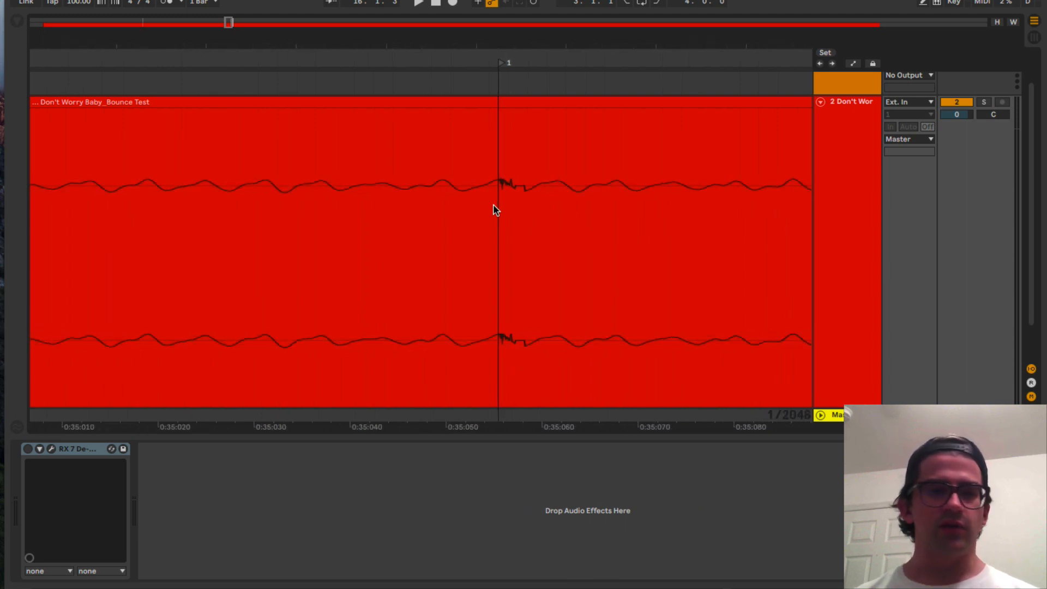
scroll(493, 210, "down", 2)
scroll(482, 215, "up", 1)
scroll(482, 214, "down", 1)
scroll(483, 214, "right", 1)
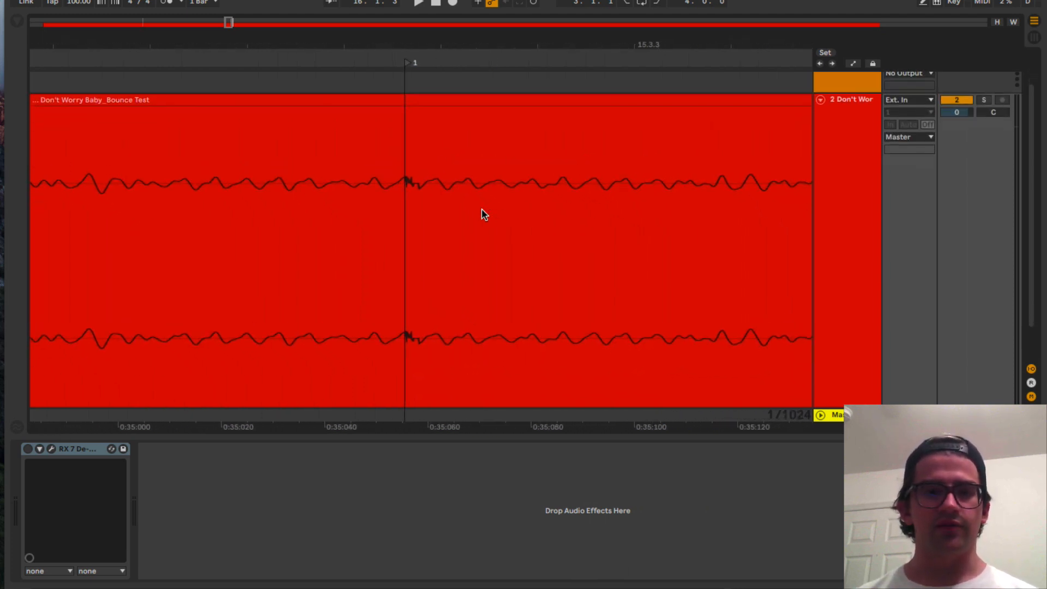
scroll(403, 212, "up", 2)
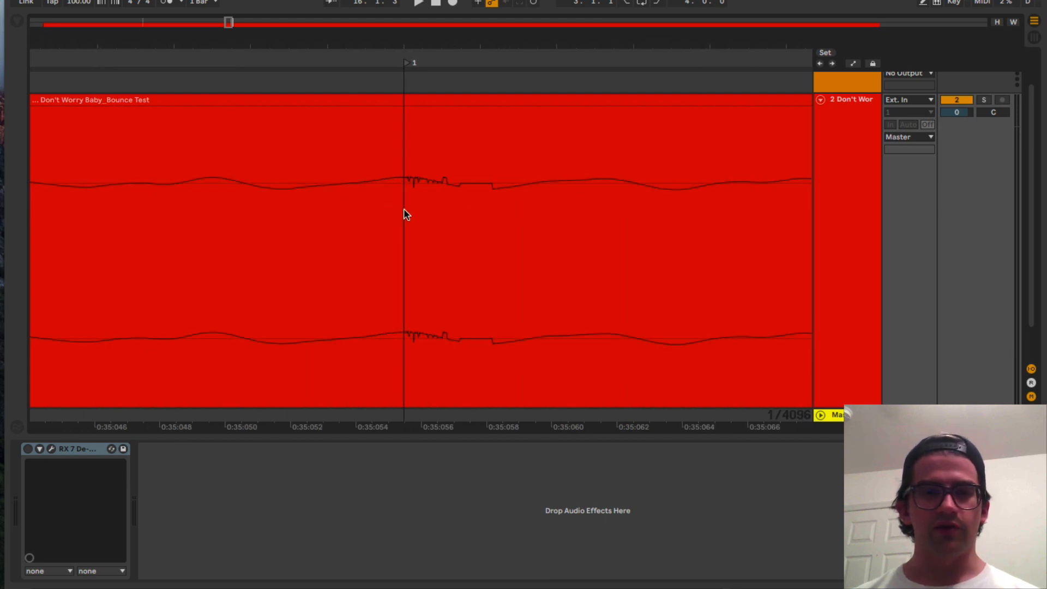
left_click_drag(403, 214, 502, 216)
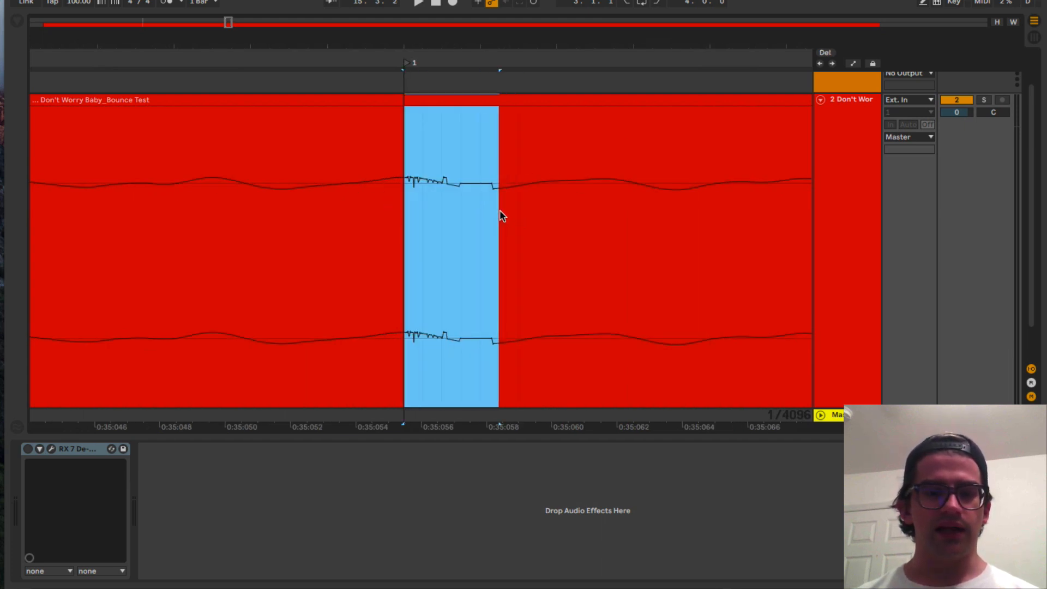
key("super+e")
left_click(447, 130)
left_click(452, 99)
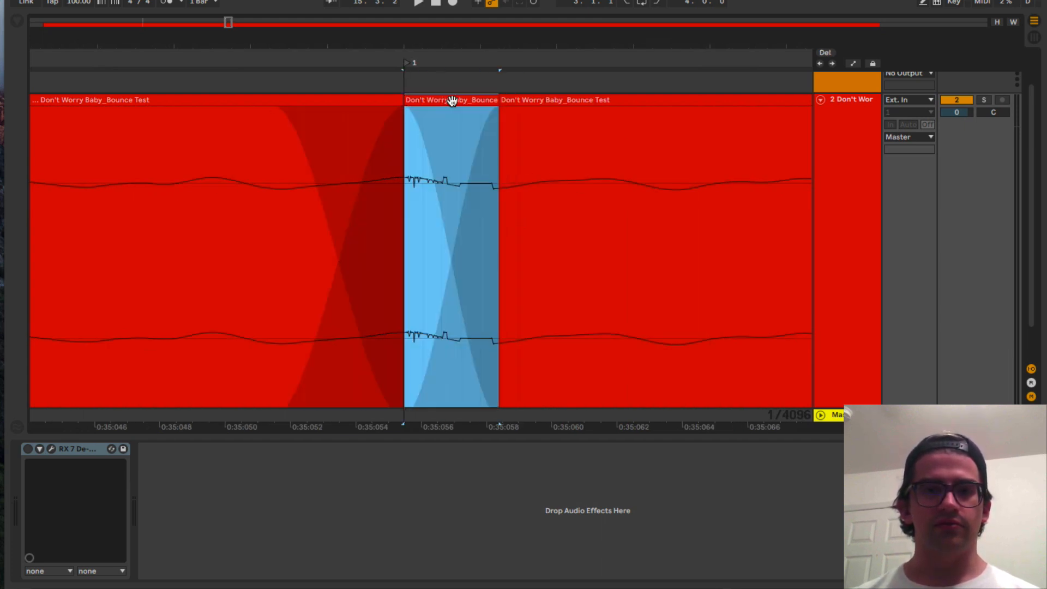
key("Delete")
Play the clip from about 0:34:957 to listen through the gap at locator 1
scroll(215, 235, "down", 2)
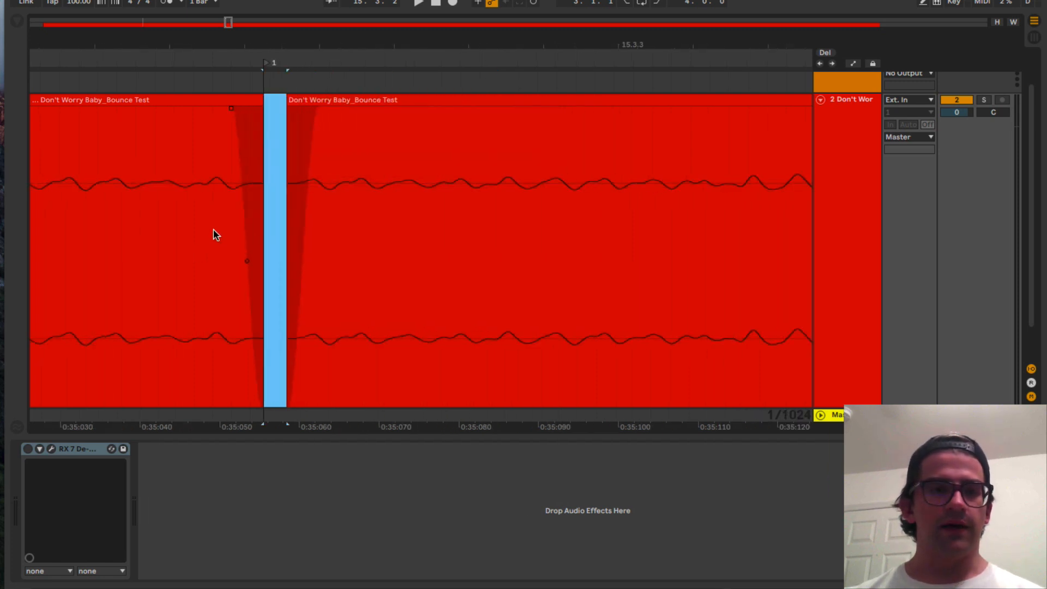
scroll(218, 233, "up", 1)
scroll(222, 245, "down", 3)
scroll(227, 245, "left", 7)
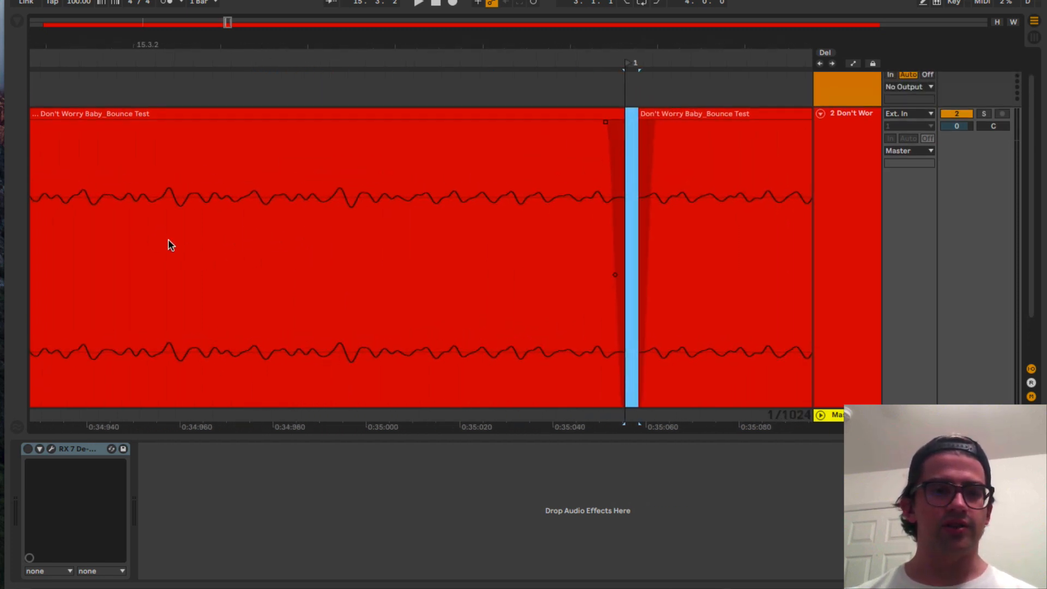
left_click(167, 239)
key("space")
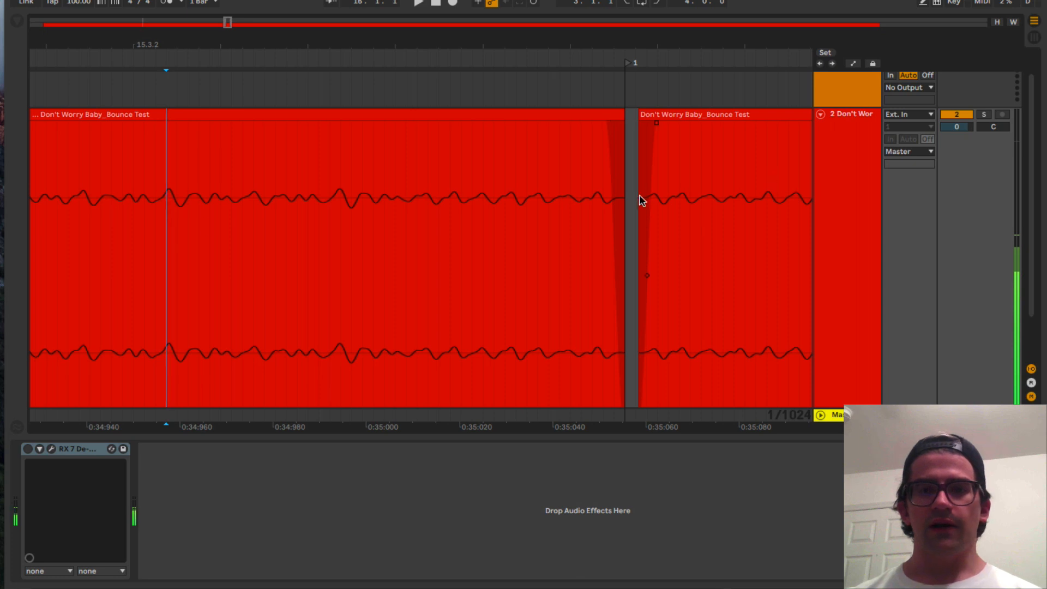
Copy about 7 ms of clean audio from just before the gap and paste it at locator 1
scroll(634, 188, "up", 1)
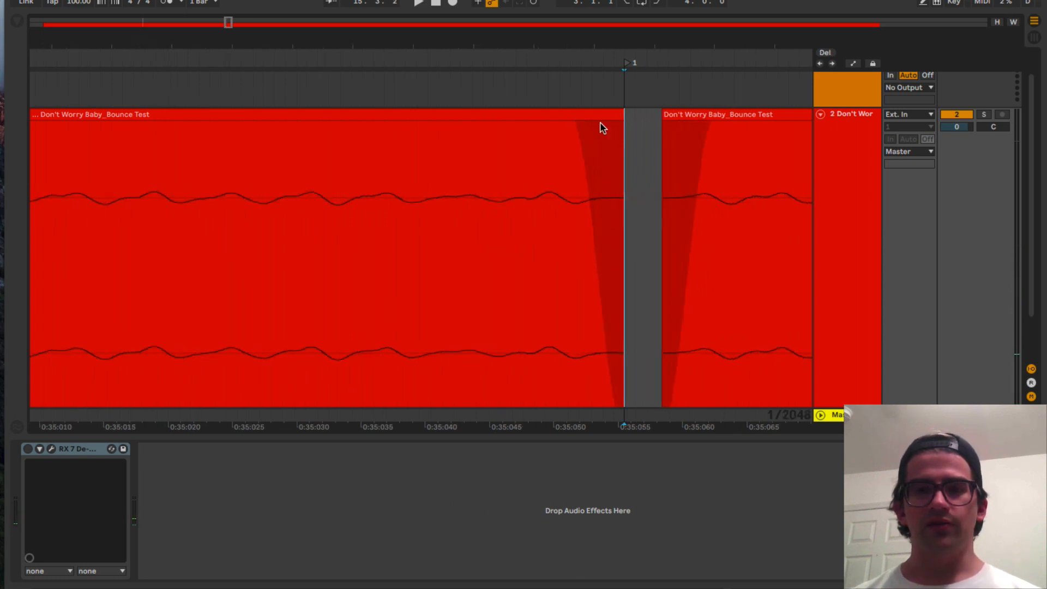
left_click_drag(603, 126, 527, 133)
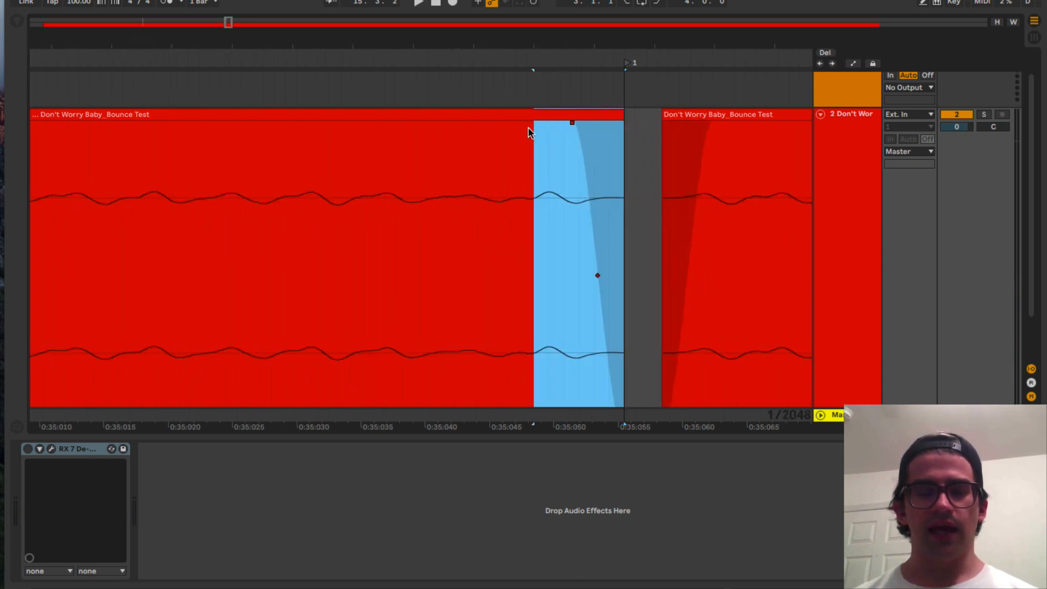
left_click(623, 184)
key("super+v")
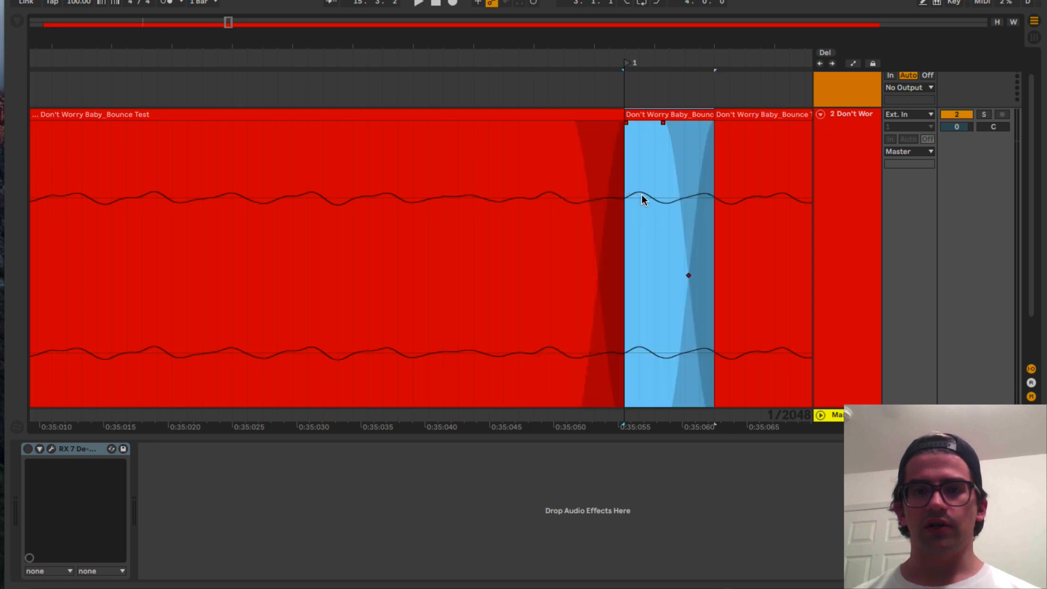
Move the patch's end boundary earlier to about 0:35:059, and shift its starting crossfade slightly later, past locator 1
scroll(643, 195, "right", 4)
scroll(513, 124, "up", 2)
scroll(518, 127, "up", 1)
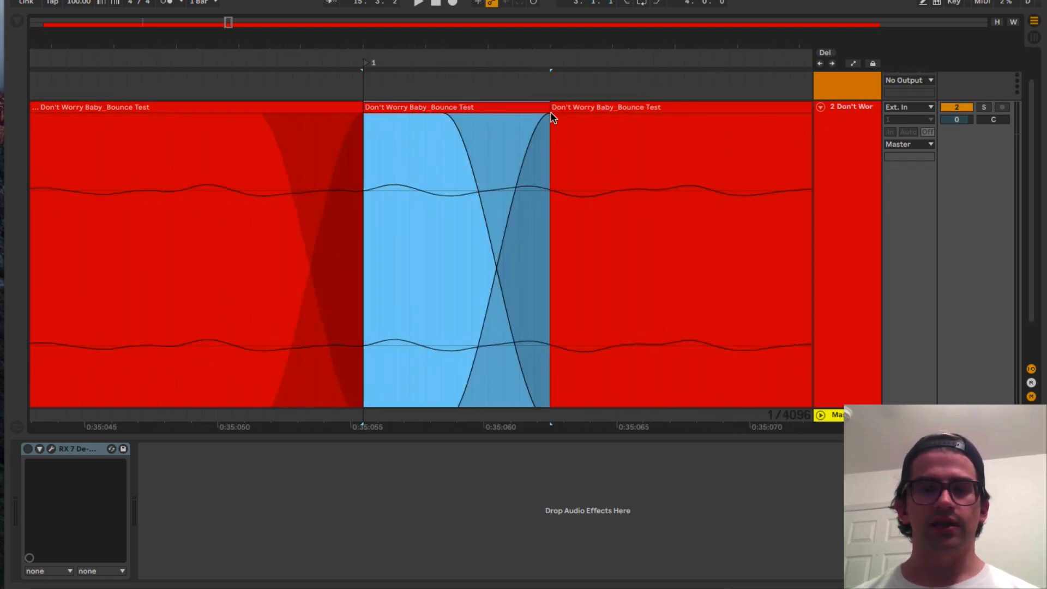
left_click_drag(550, 115, 472, 119)
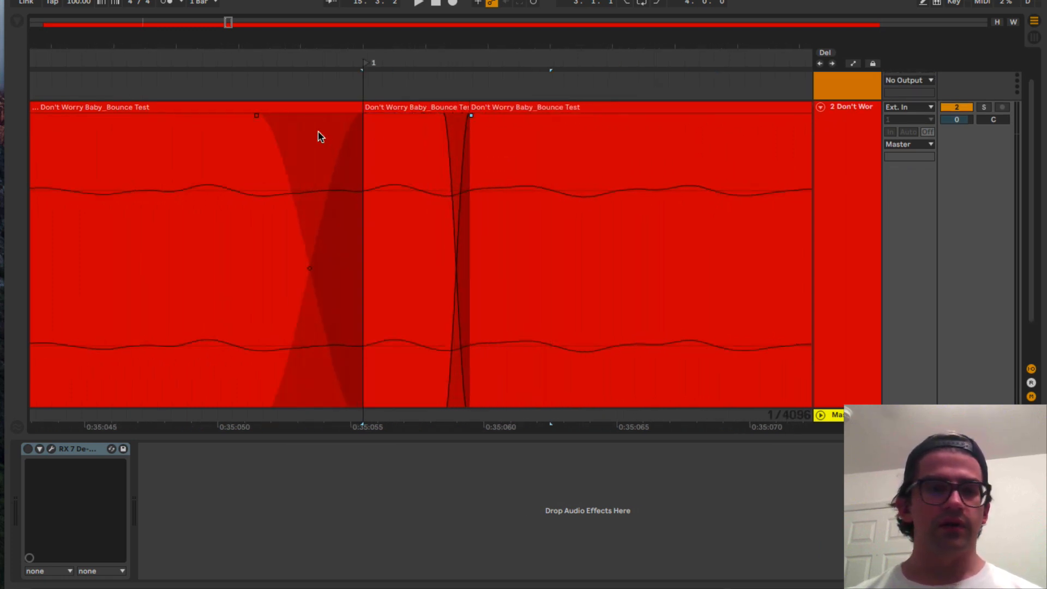
left_click_drag(256, 115, 289, 119)
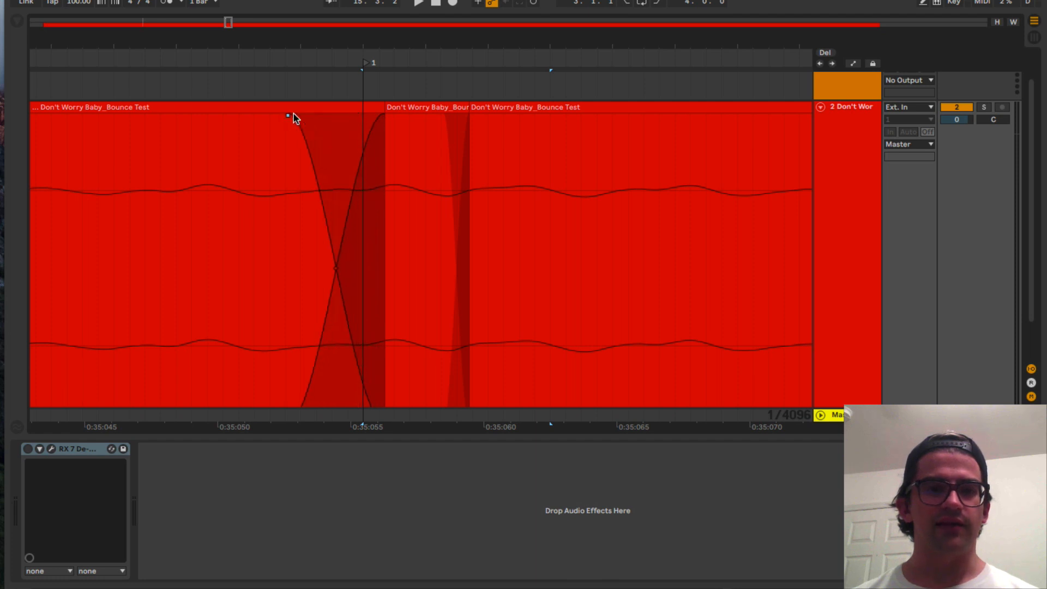
scroll(360, 191, "down", 15)
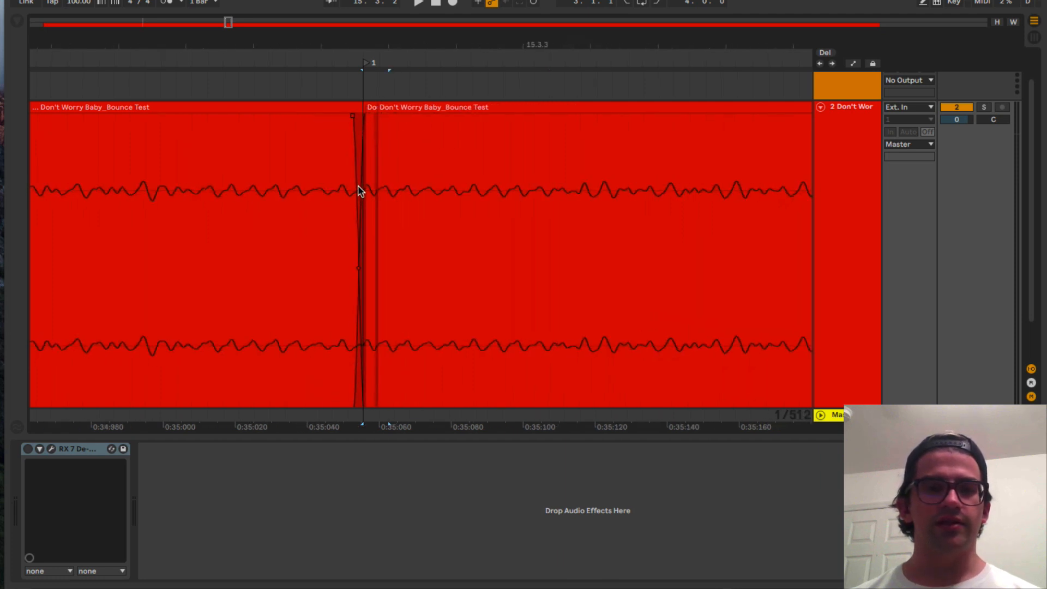
Play the clip twice from about 0:33:220 through the repaired spot at locator 1
scroll(191, 234, "left", 10)
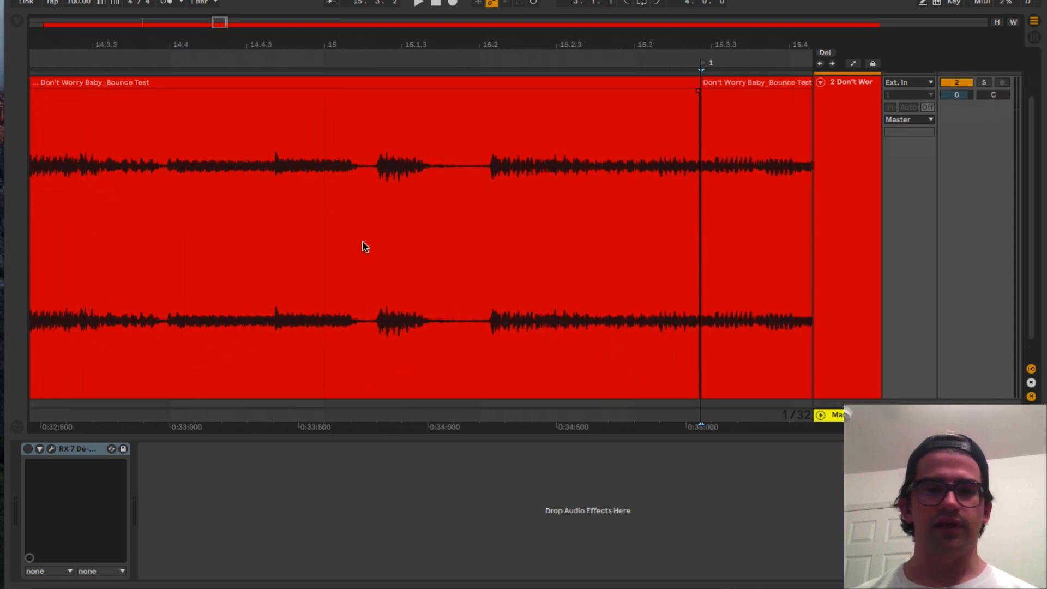
left_click(143, 210)
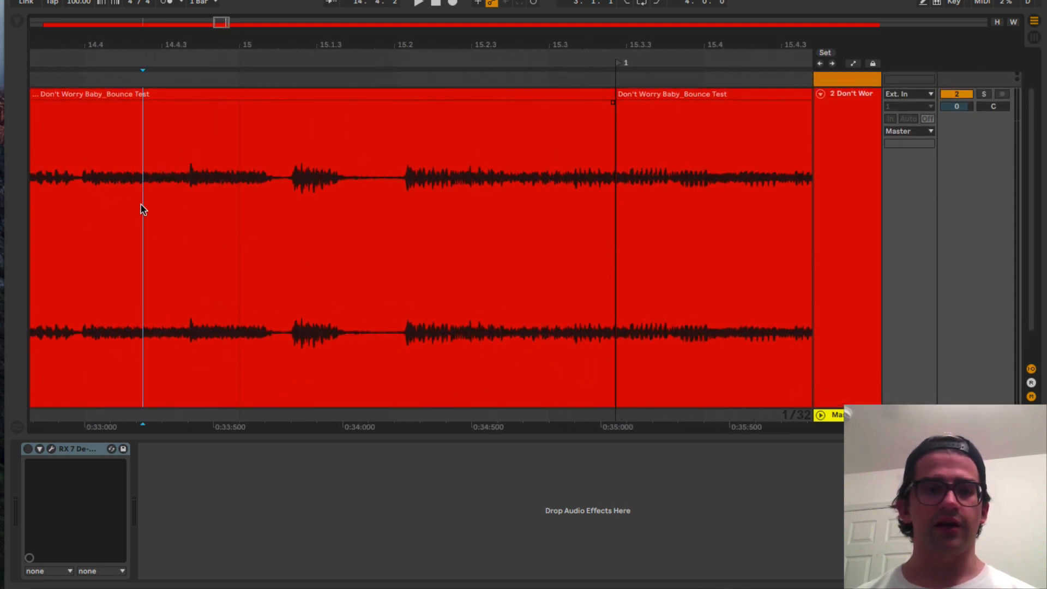
key("space")
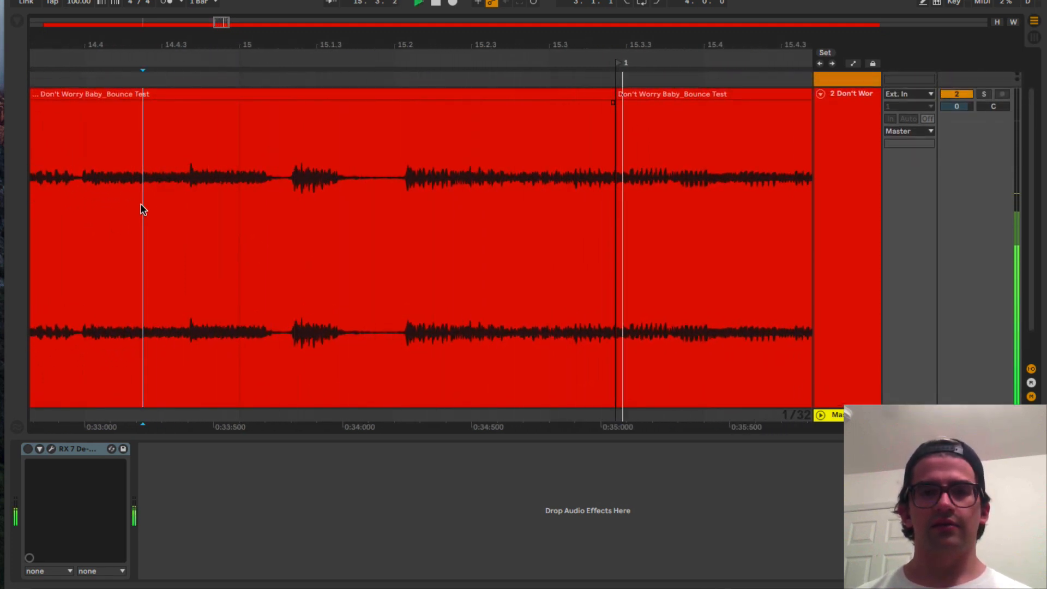
key("space")
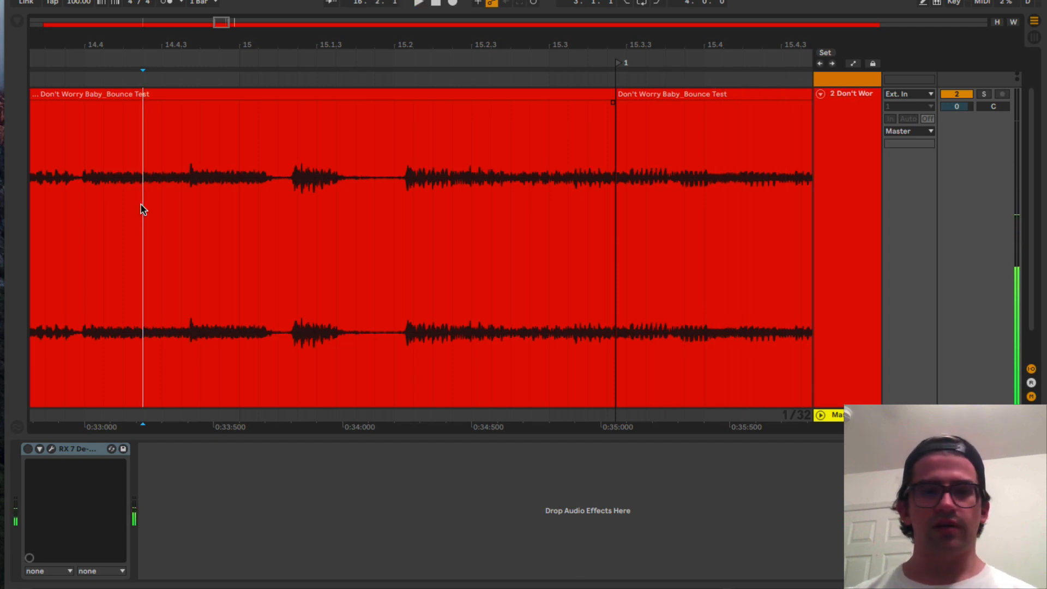
key("space")
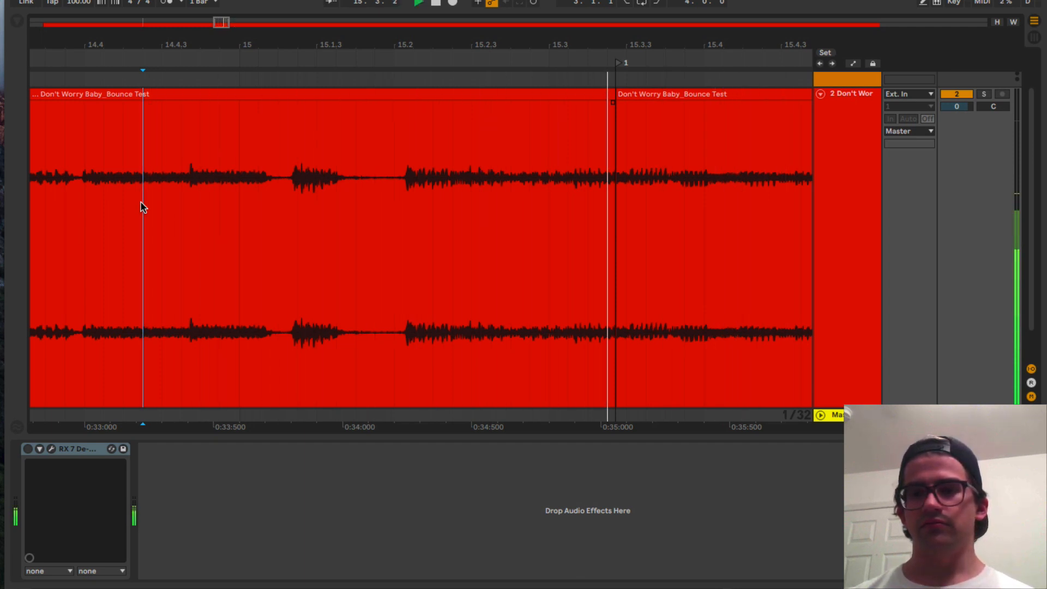
key("space")
Examine the crossfades on both sides of the patch at locator 1 and replay the audio from about 0:35:006
scroll(493, 231, "down", 5)
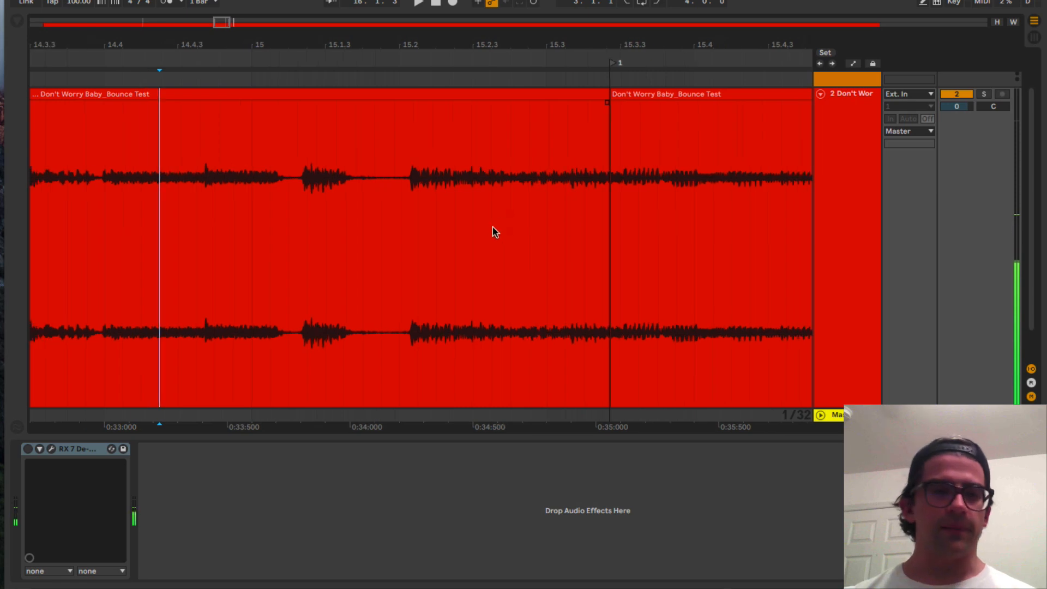
scroll(531, 222, "up", 1)
scroll(530, 223, "up", 15)
scroll(522, 222, "up", 1)
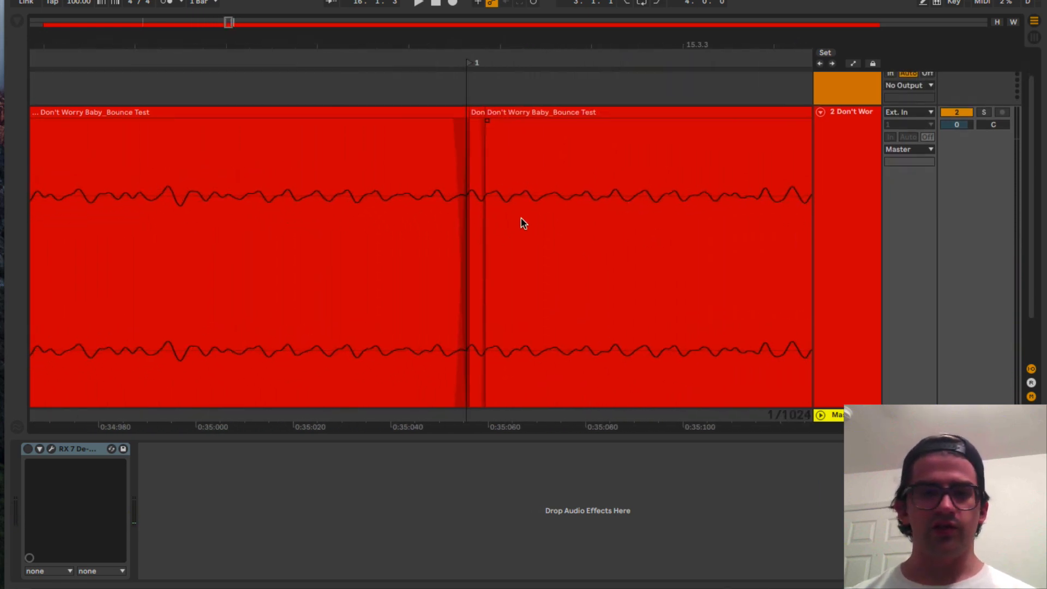
scroll(340, 263, "up", 4)
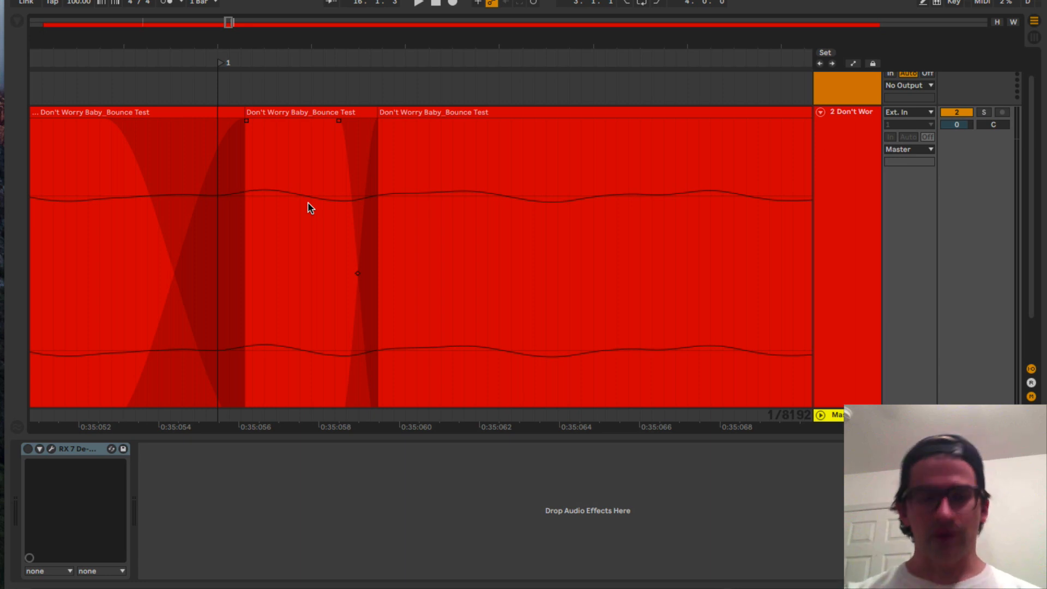
scroll(307, 207, "down", 3)
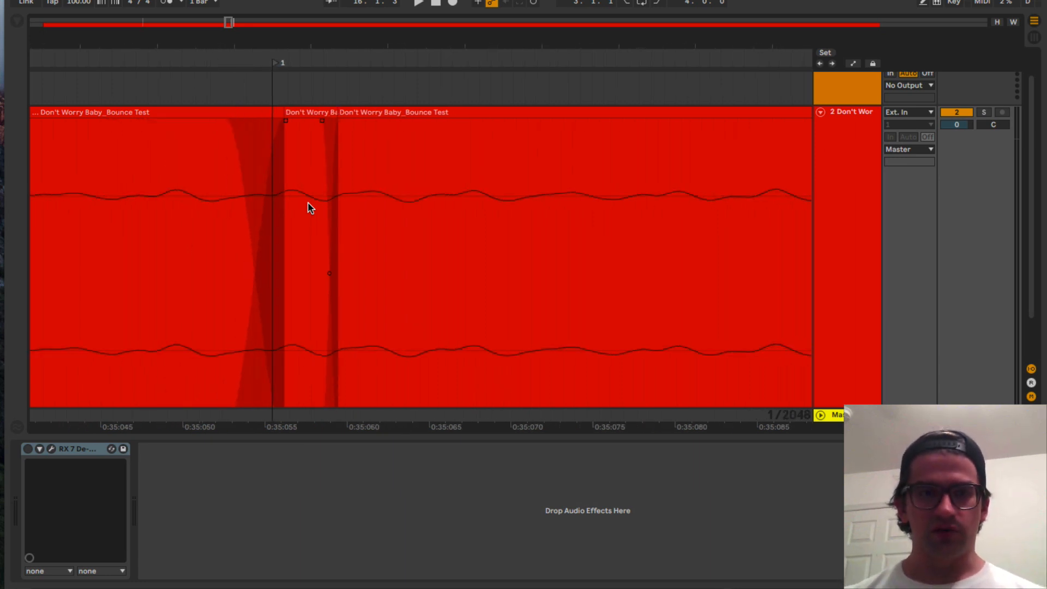
scroll(308, 207, "down", 2)
scroll(307, 207, "up", 6)
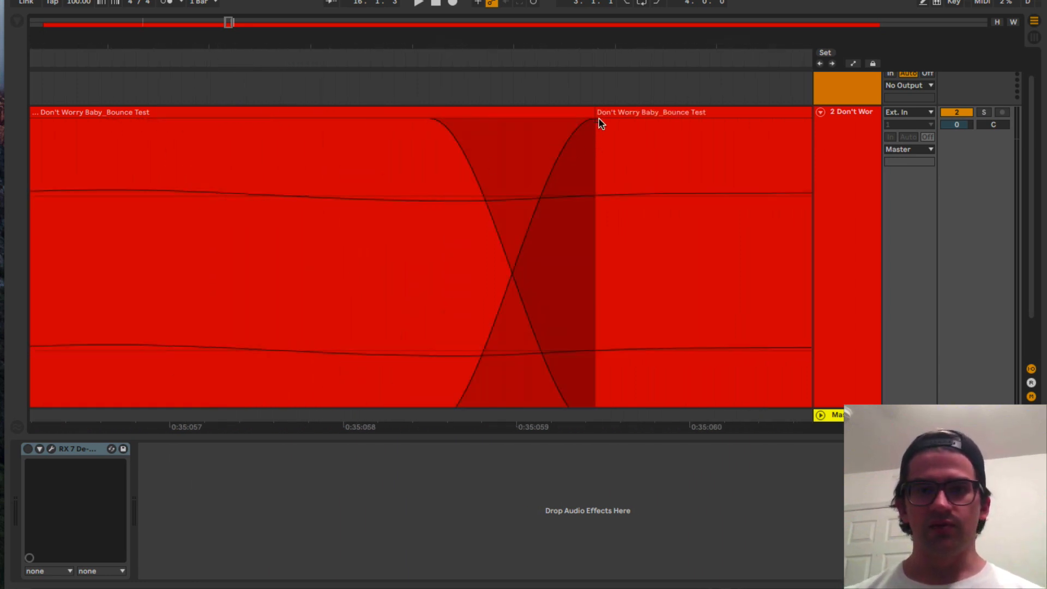
scroll(725, 140, "down", 7)
left_click(88, 221)
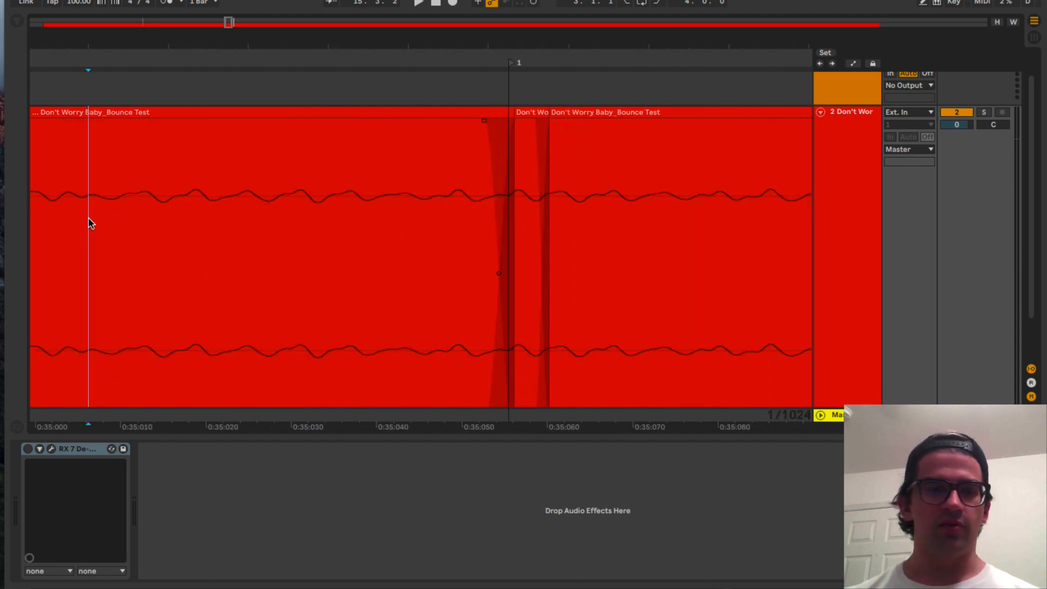
key("space")
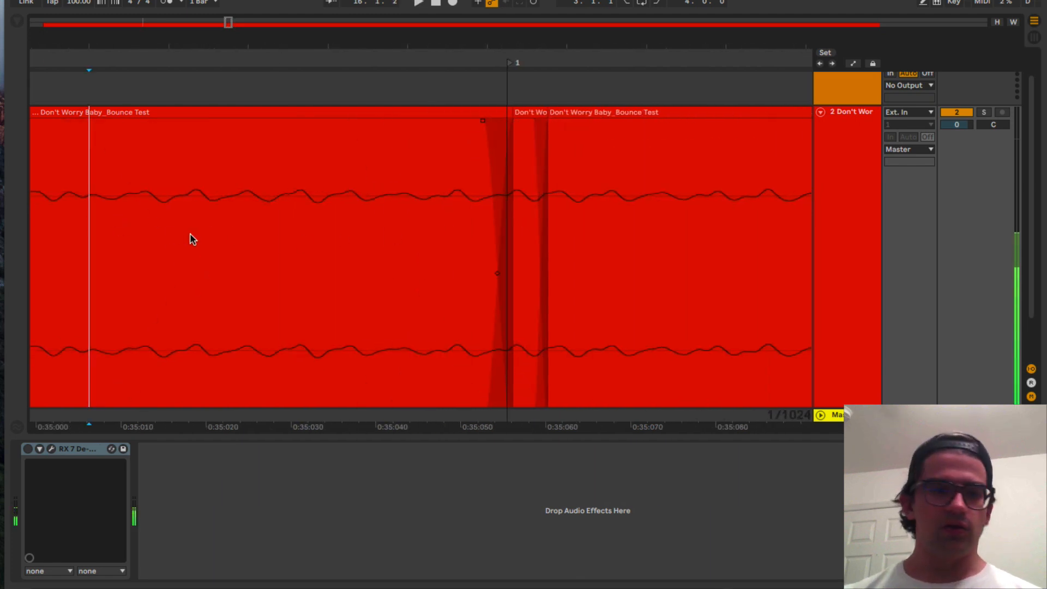
Play the clip from about 0:19:800 through the unnamed locator near 9.2.4, then stop playback
scroll(206, 232, "down", 8)
scroll(245, 226, "left", 15)
scroll(278, 194, "down", 2)
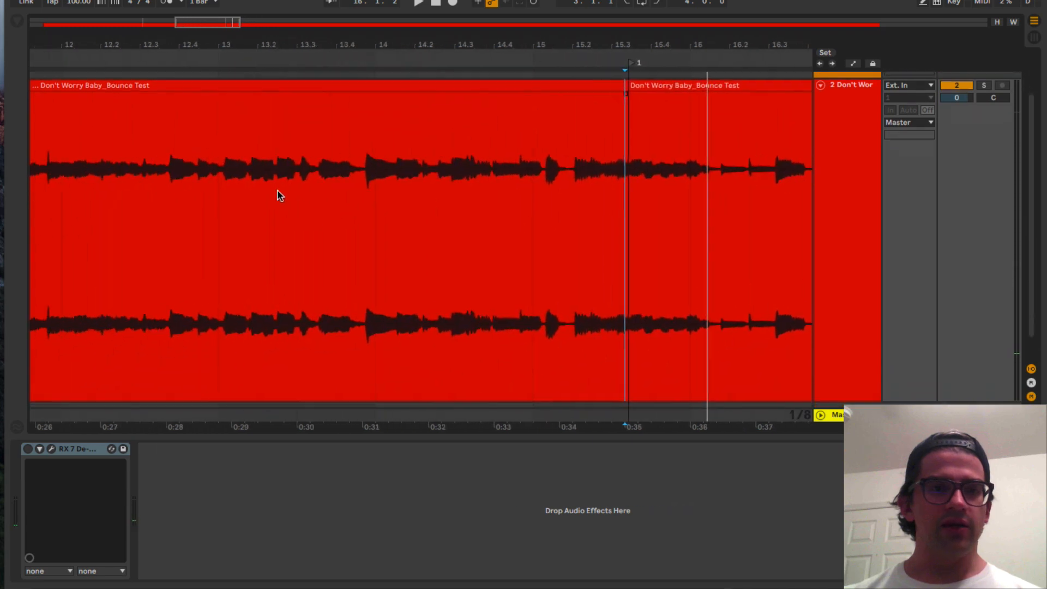
scroll(351, 194, "right", 15)
scroll(351, 195, "up", 2)
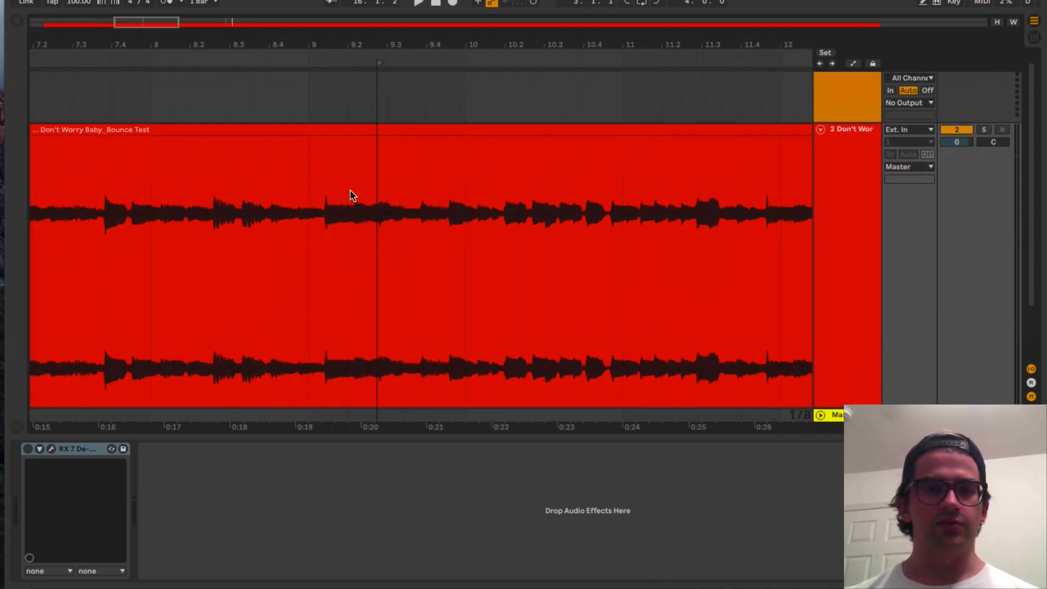
scroll(463, 179, "down", 8)
scroll(327, 183, "up", 10)
scroll(327, 224, "up", 3)
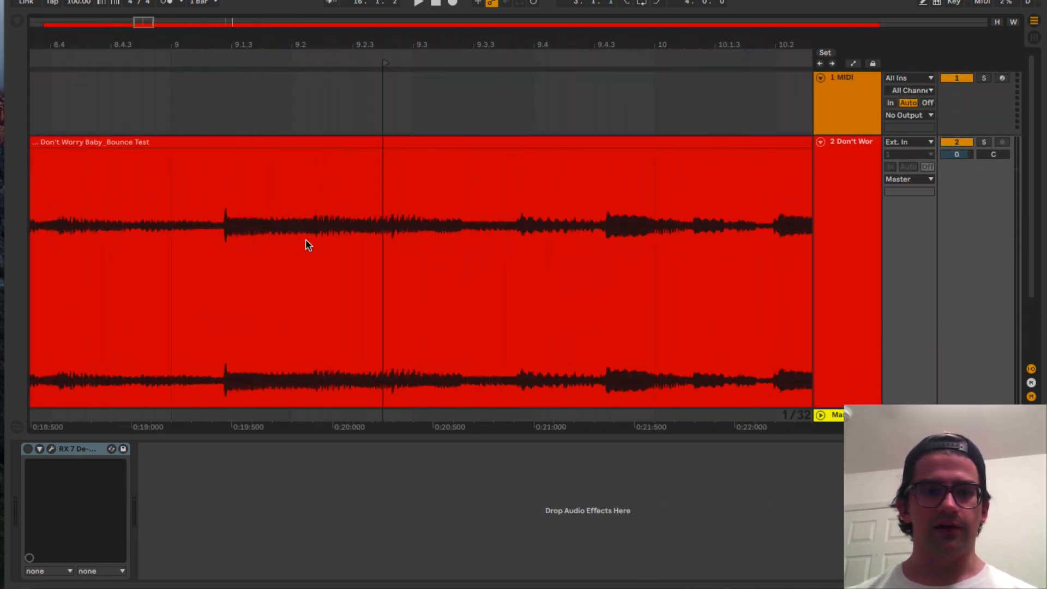
left_click(292, 245)
key("space")
key("space")
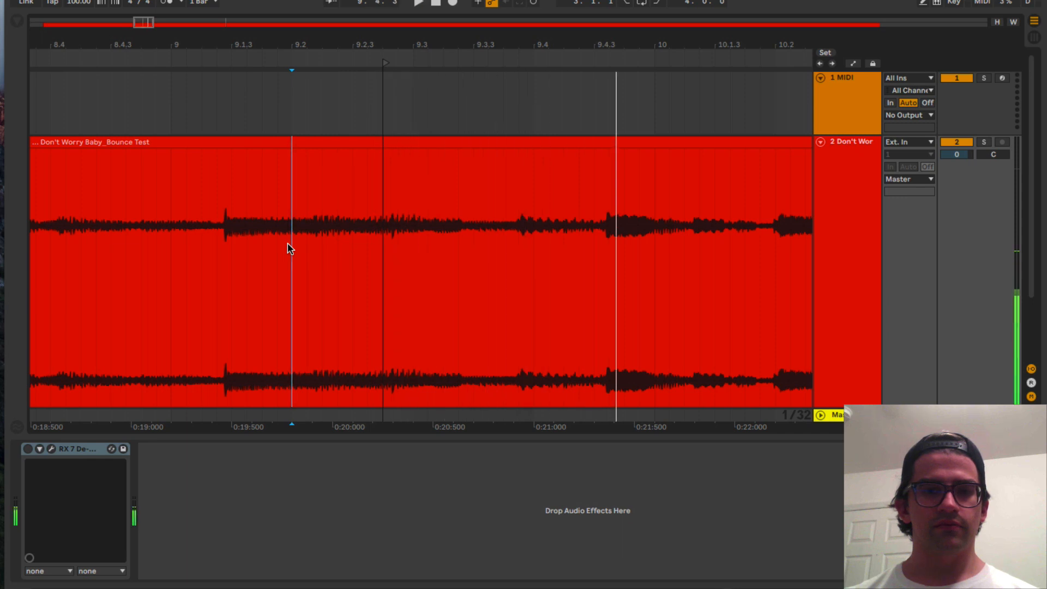
Enable the RX 7 De-click effect on the audio track and open its plug-in window clear of the upper waveform
left_click(27, 449)
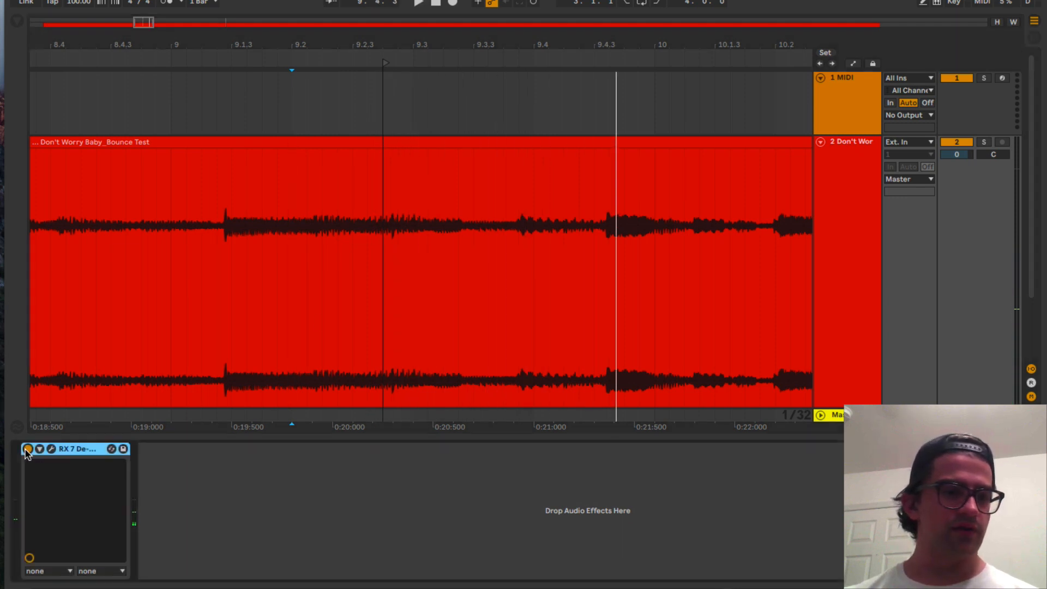
left_click(52, 449)
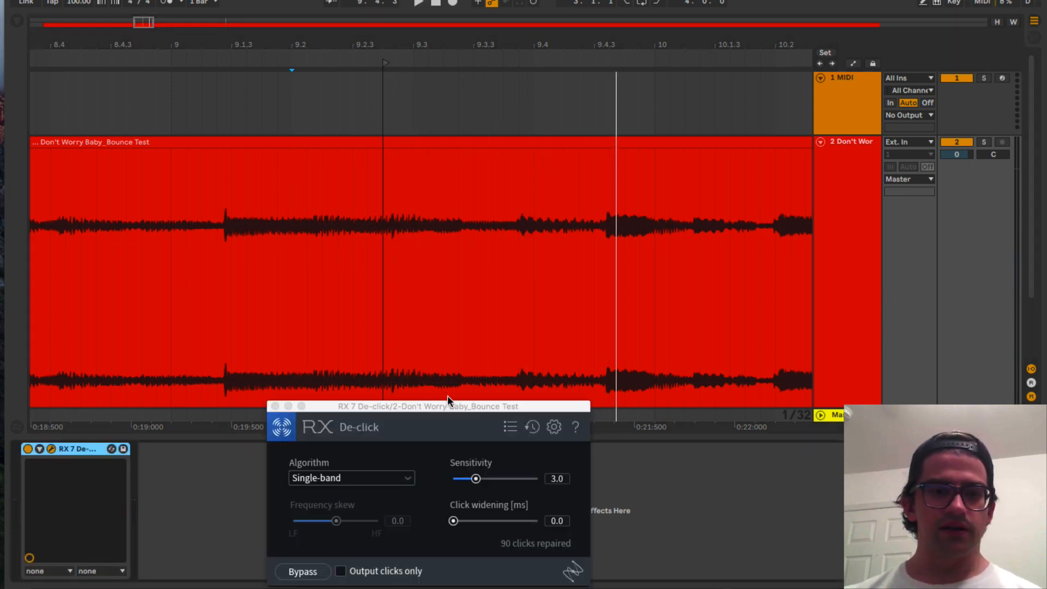
left_click_drag(439, 408, 452, 255)
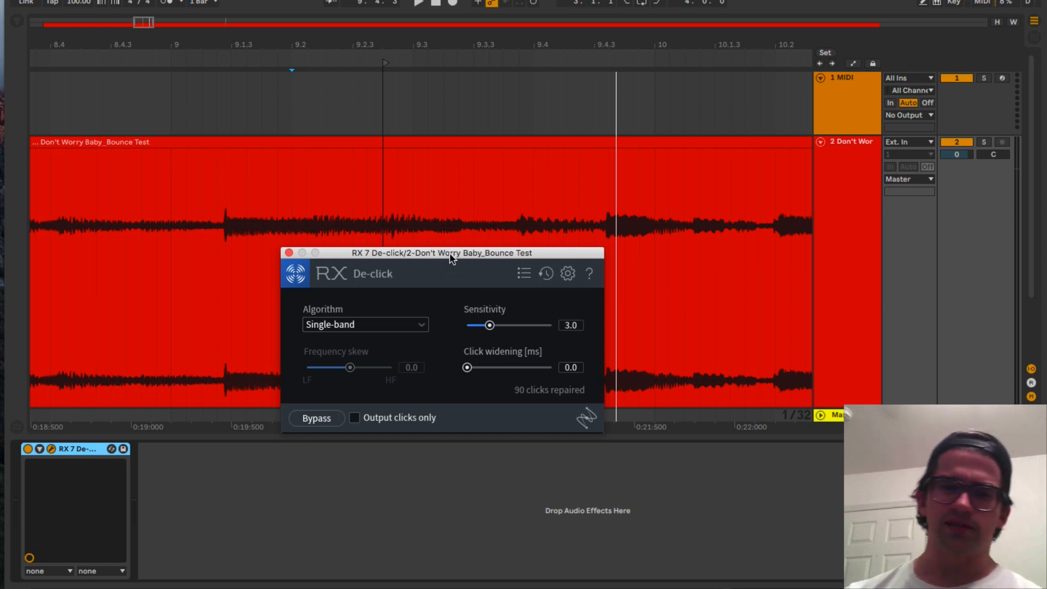
left_click_drag(449, 258, 444, 348)
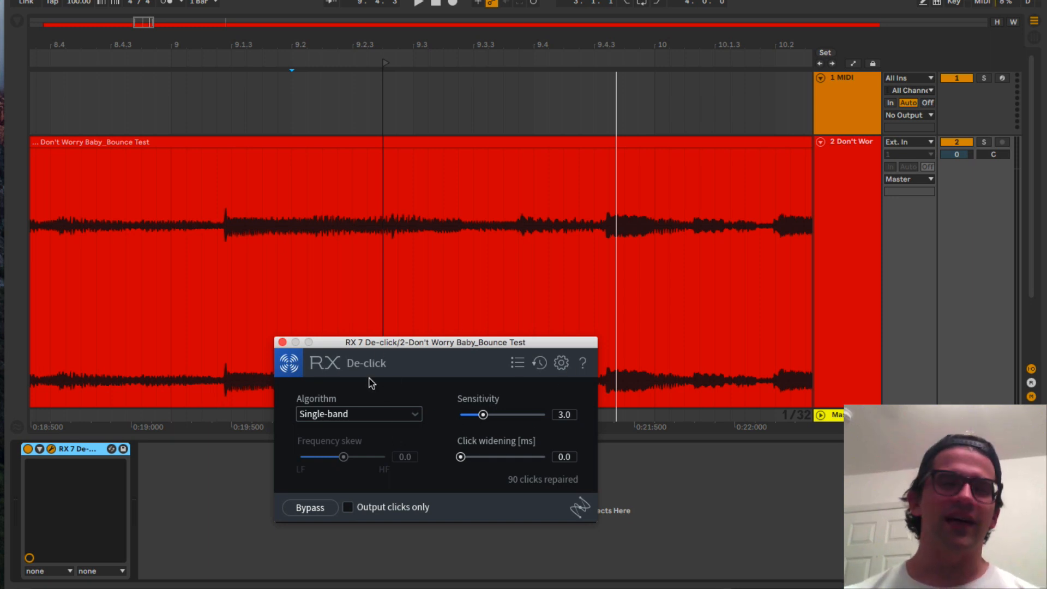
Inspect the glitch at the locator near 9.2.4 and play it from about 0:19:270 with RX 7 De-click deactivated
scroll(397, 265, "up", 5)
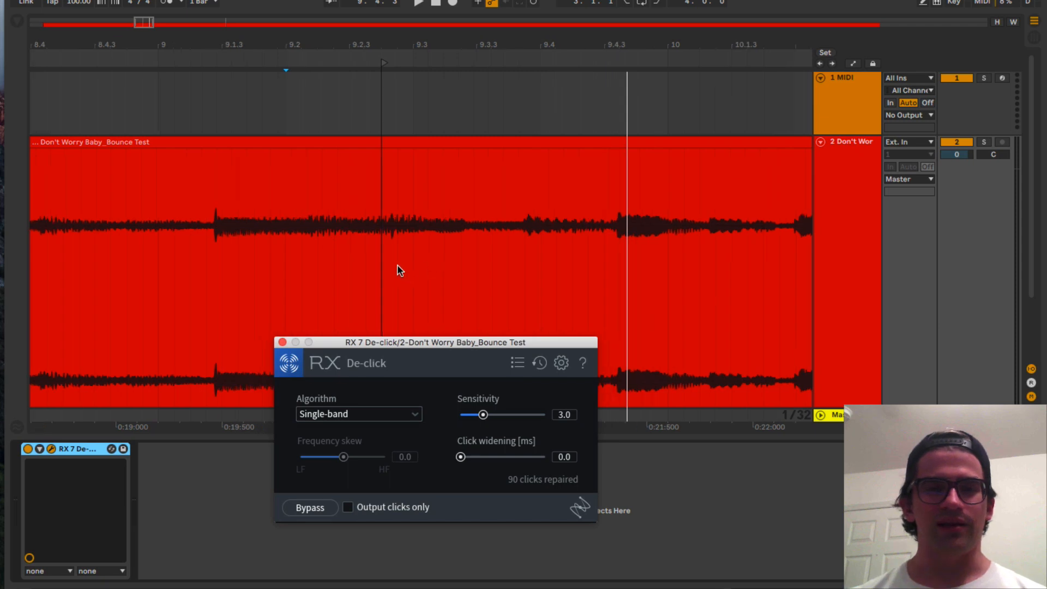
scroll(334, 263, "up", 8)
scroll(451, 238, "down", 3)
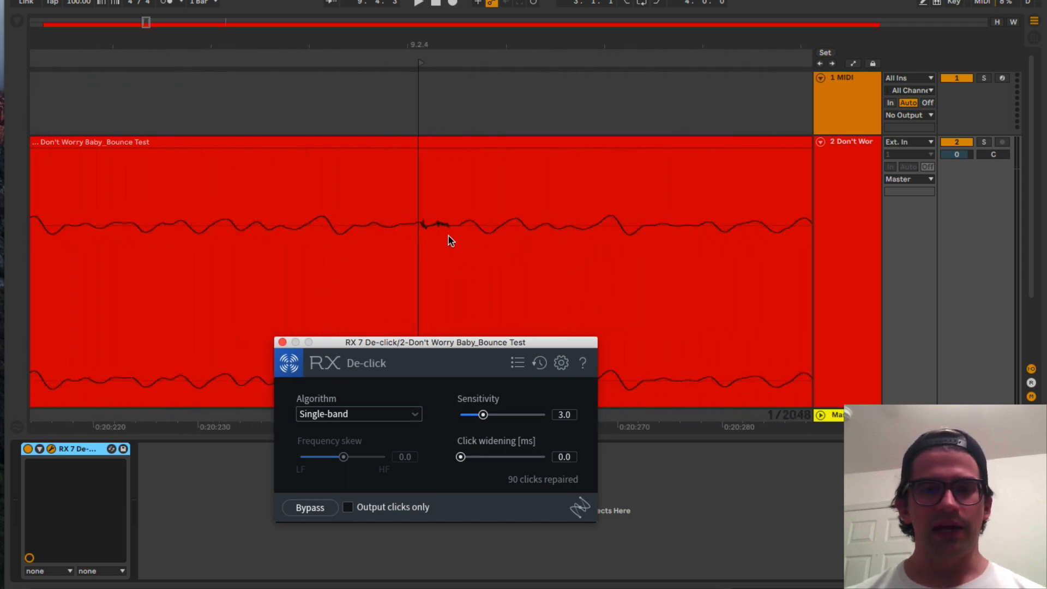
left_click(26, 450)
scroll(294, 306, "down", 3)
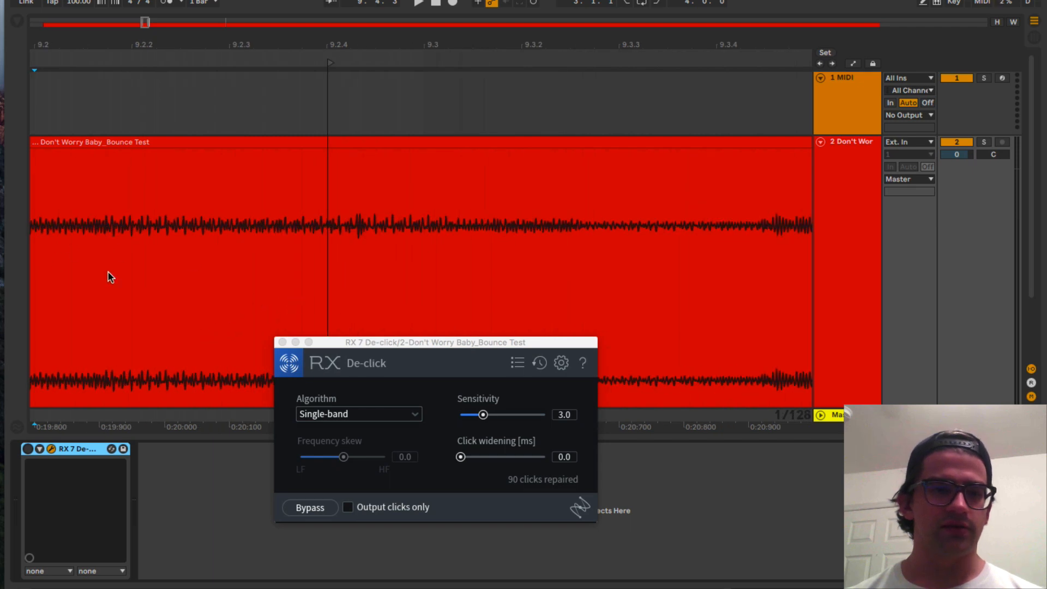
scroll(109, 277, "down", 3)
scroll(90, 289, "left", 4)
left_click(142, 235)
key("space")
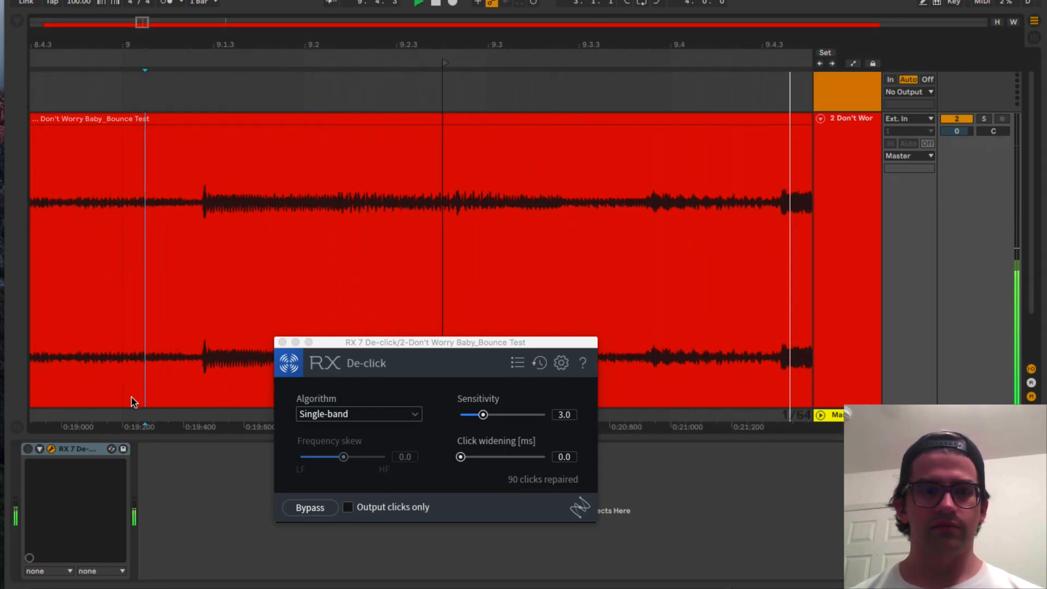
key("space")
Reactivate RX 7 De-click and replay the passage from about 0:19:270
left_click(27, 448)
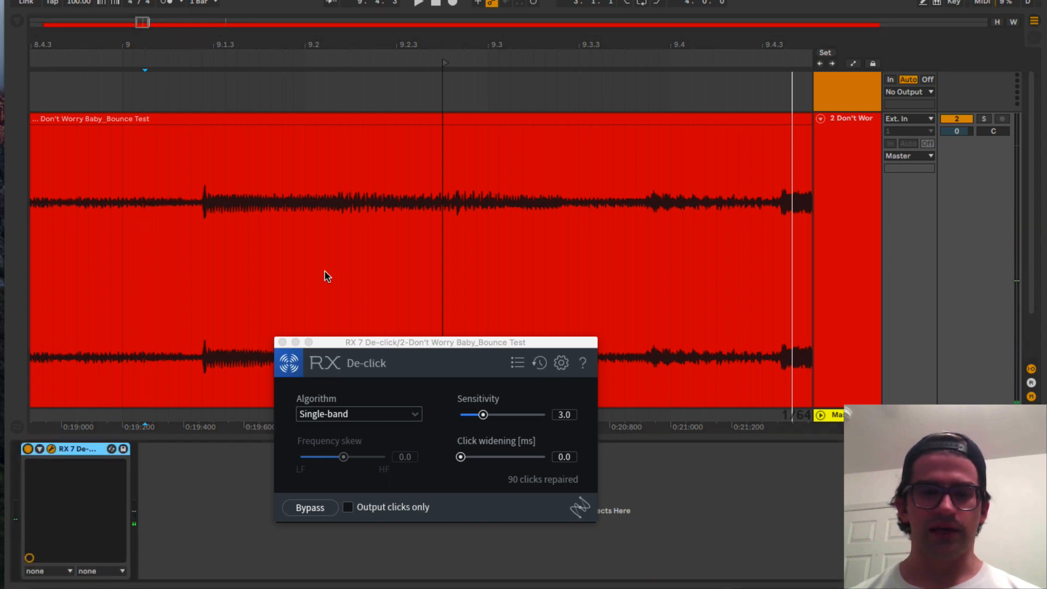
key("space")
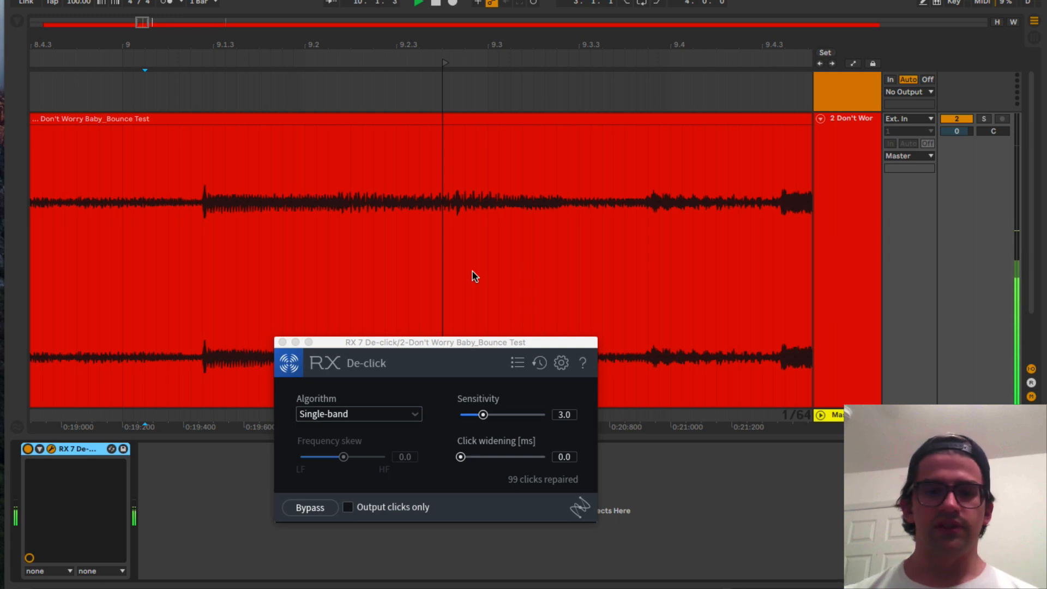
key("space")
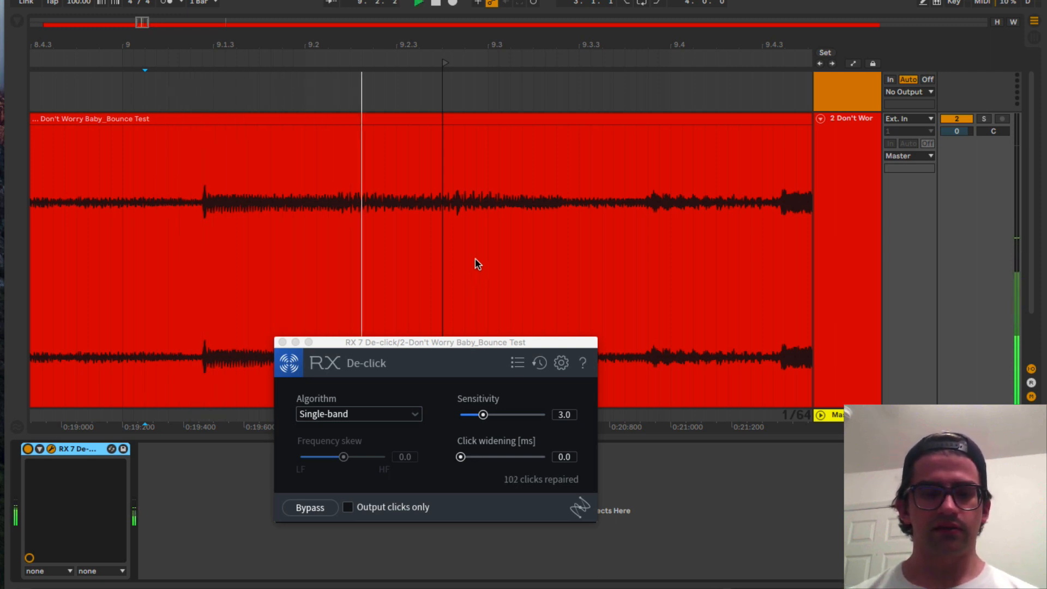
Compare the passage around the 9.2.4 locator by replaying it with RX 7 De-click switched off and back on
left_click(28, 448)
key("space")
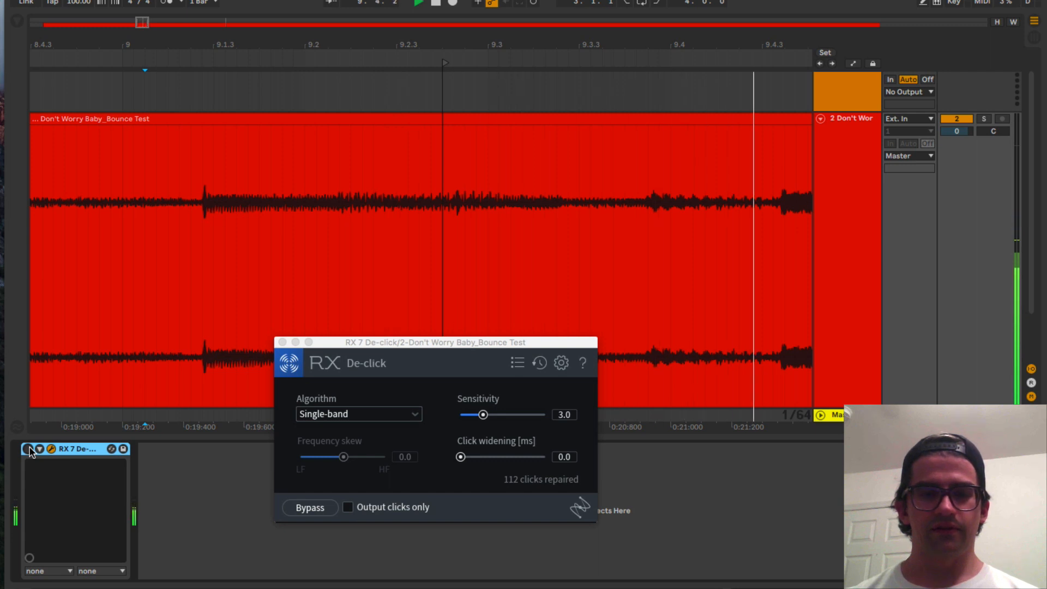
key("space")
left_click(28, 448)
key("space")
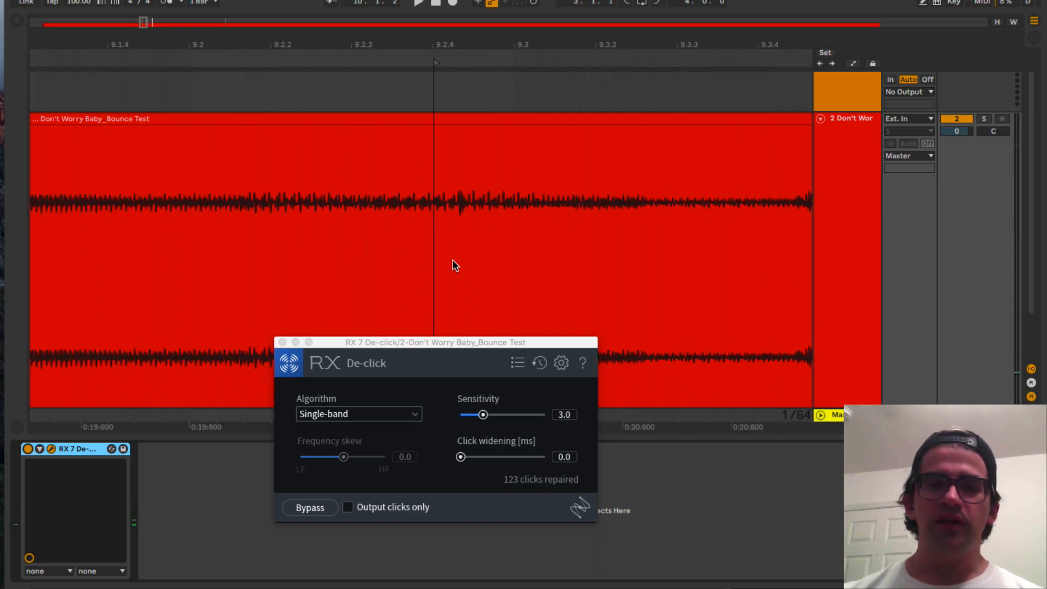
Examine the glitched waveform just after the locator near 9.2.4 and close the De-click window
scroll(453, 265, "up", 5)
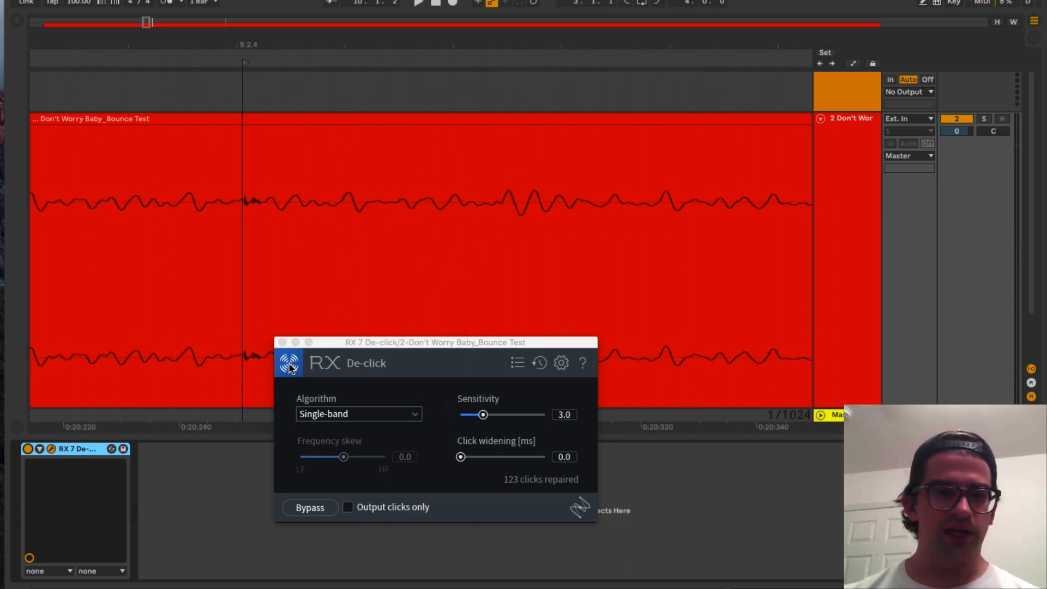
scroll(252, 244, "up", 4)
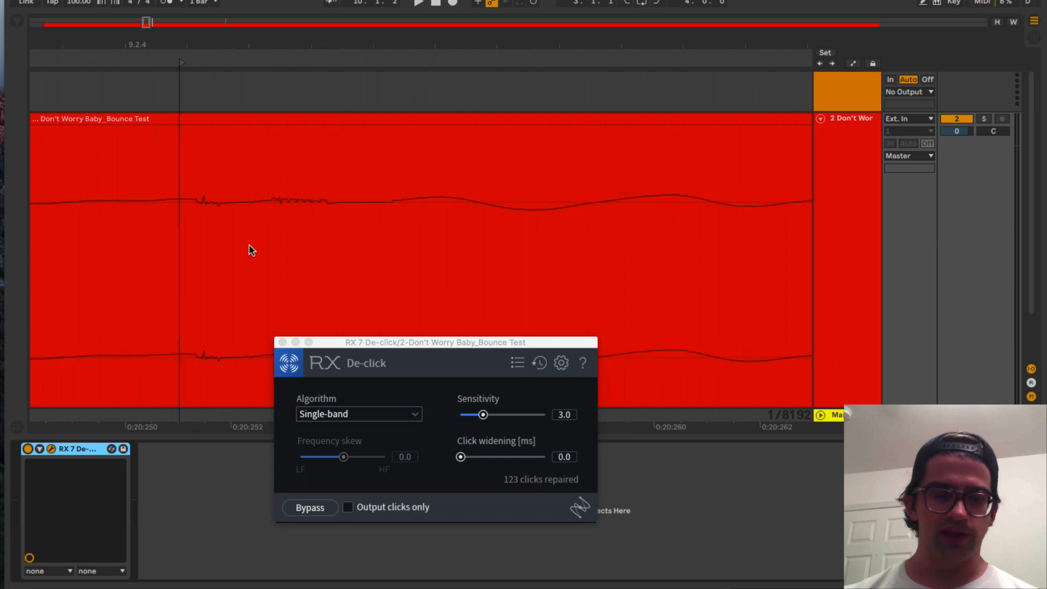
scroll(265, 384, "down", 1)
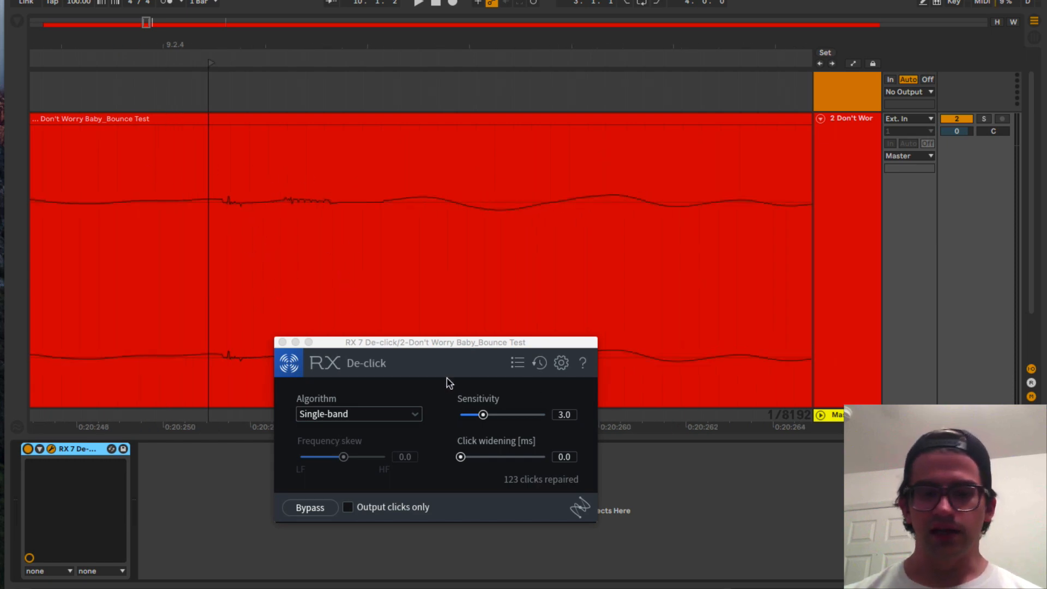
left_click(282, 341)
Show the clip from its beginning and play from about 0:19:270 to the unnamed locator with De-click active
scroll(354, 250, "down", 15)
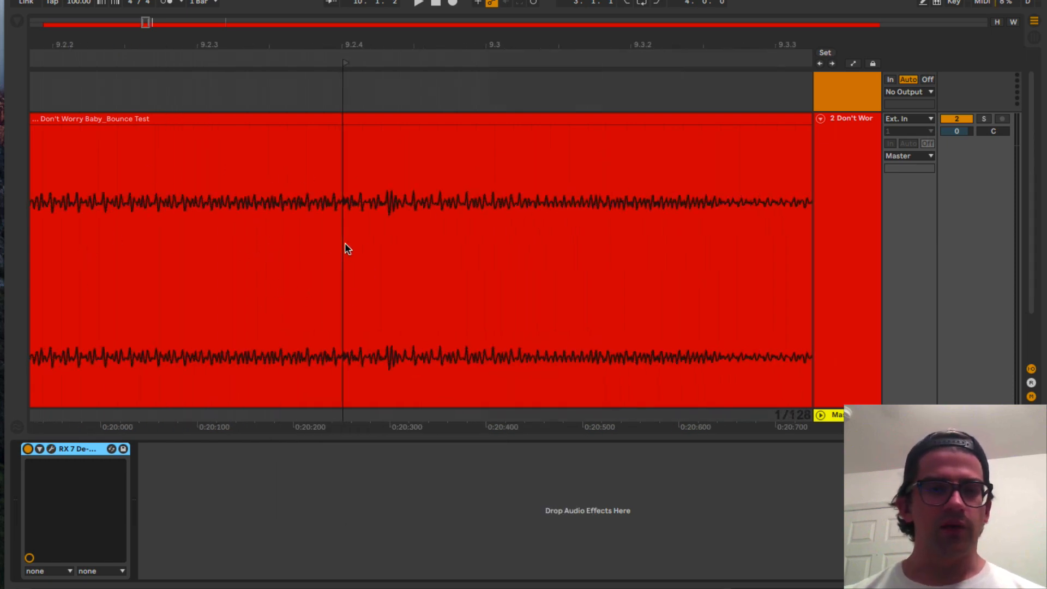
scroll(345, 243, "down", 3)
scroll(210, 263, "up", 3)
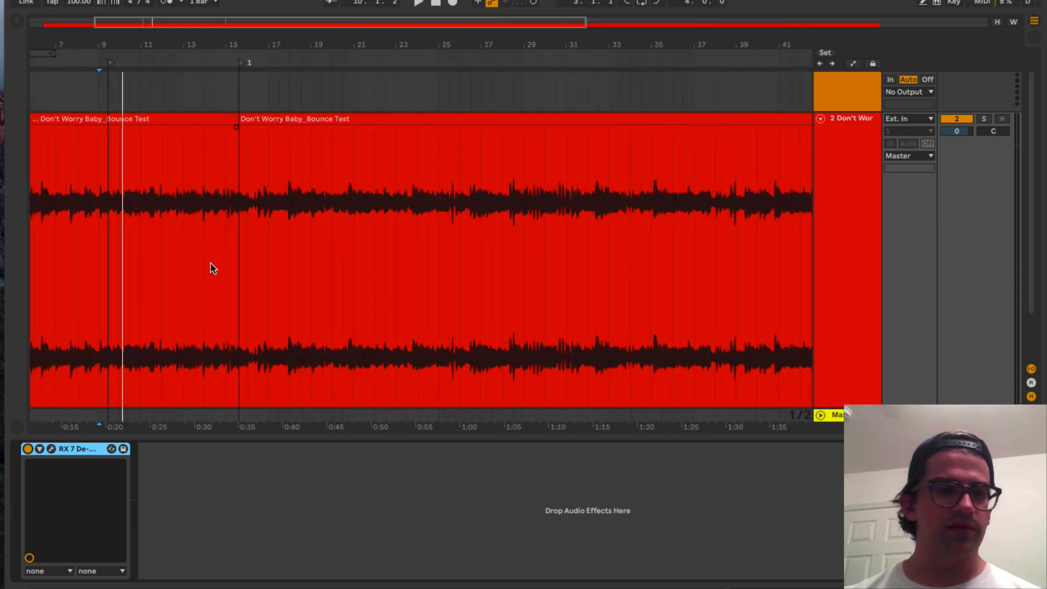
scroll(211, 262, "left", 4)
scroll(211, 262, "down", 1)
key("space")
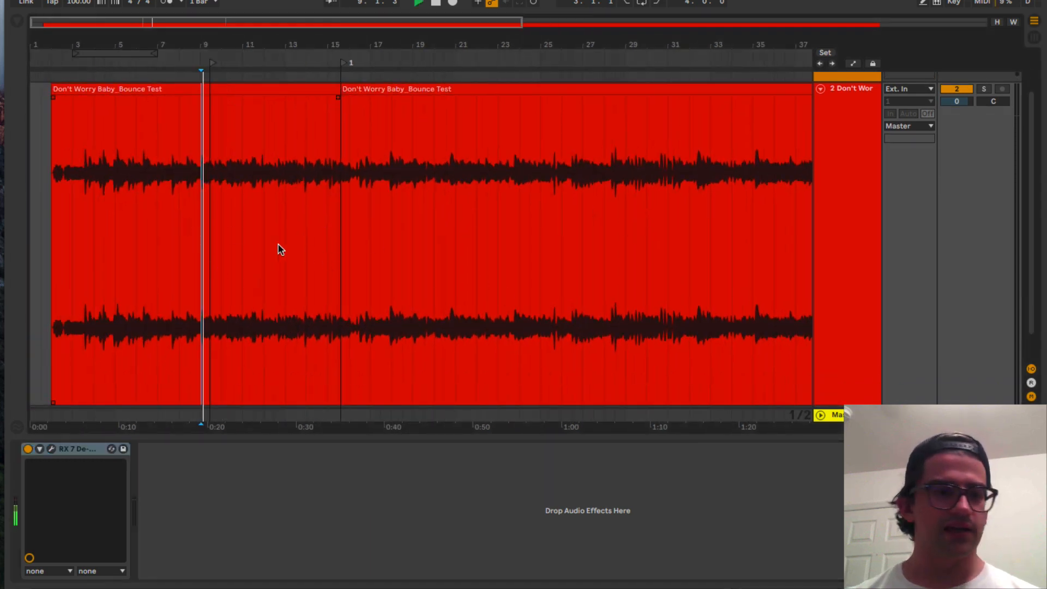
scroll(600, 196, "right", 10)
key("space")
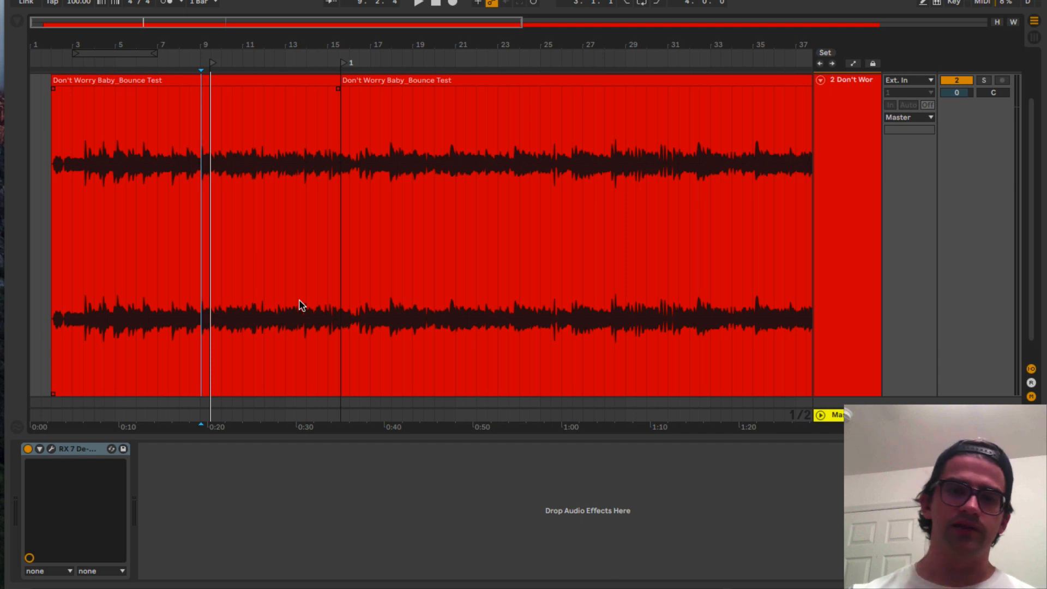
left_click(726, 1)
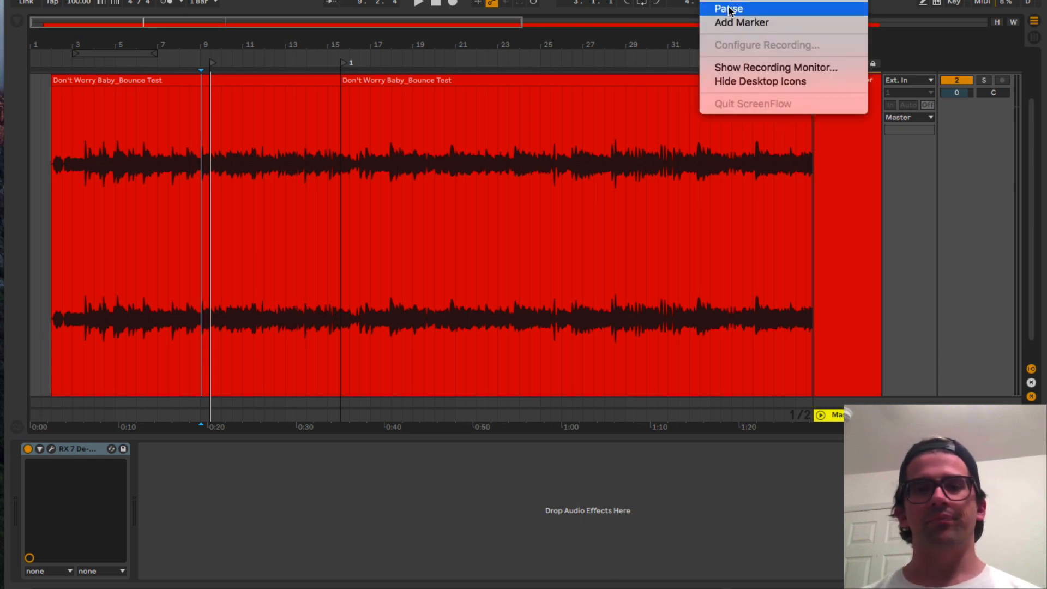